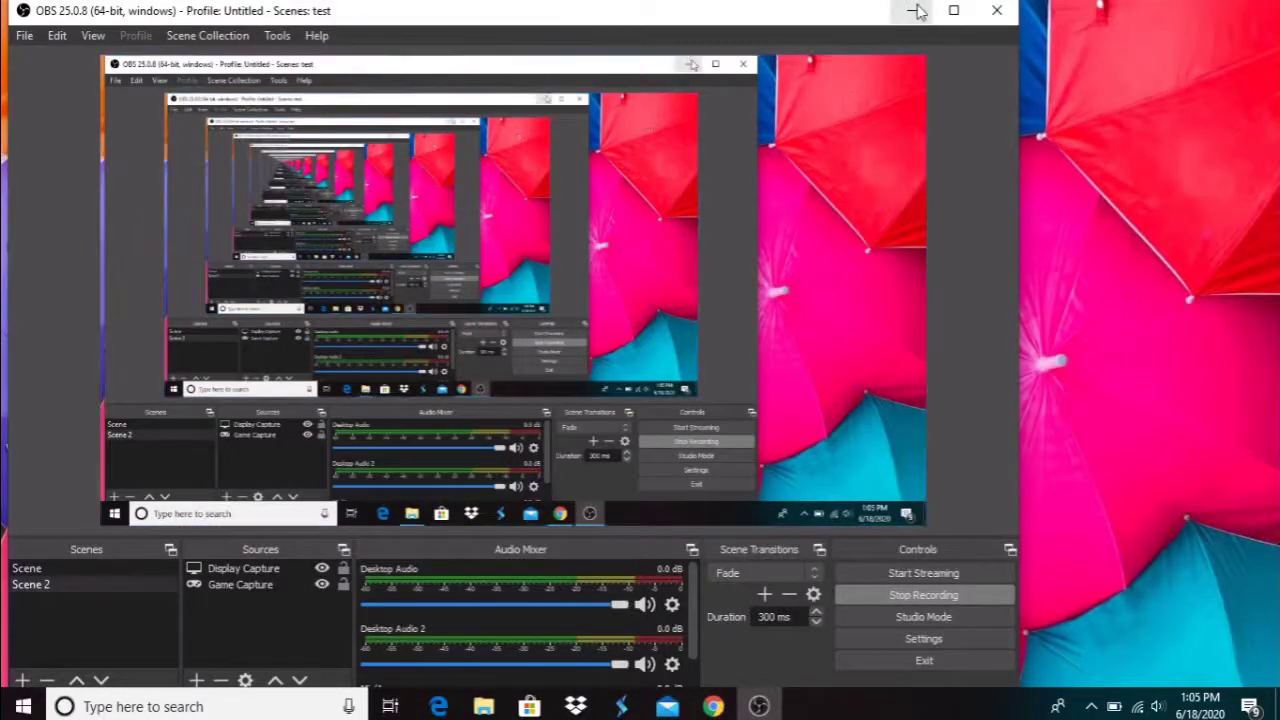
# Step: Minimize OBS Studio so the desktop and its icons are visible
pyautogui.click(916, 11)
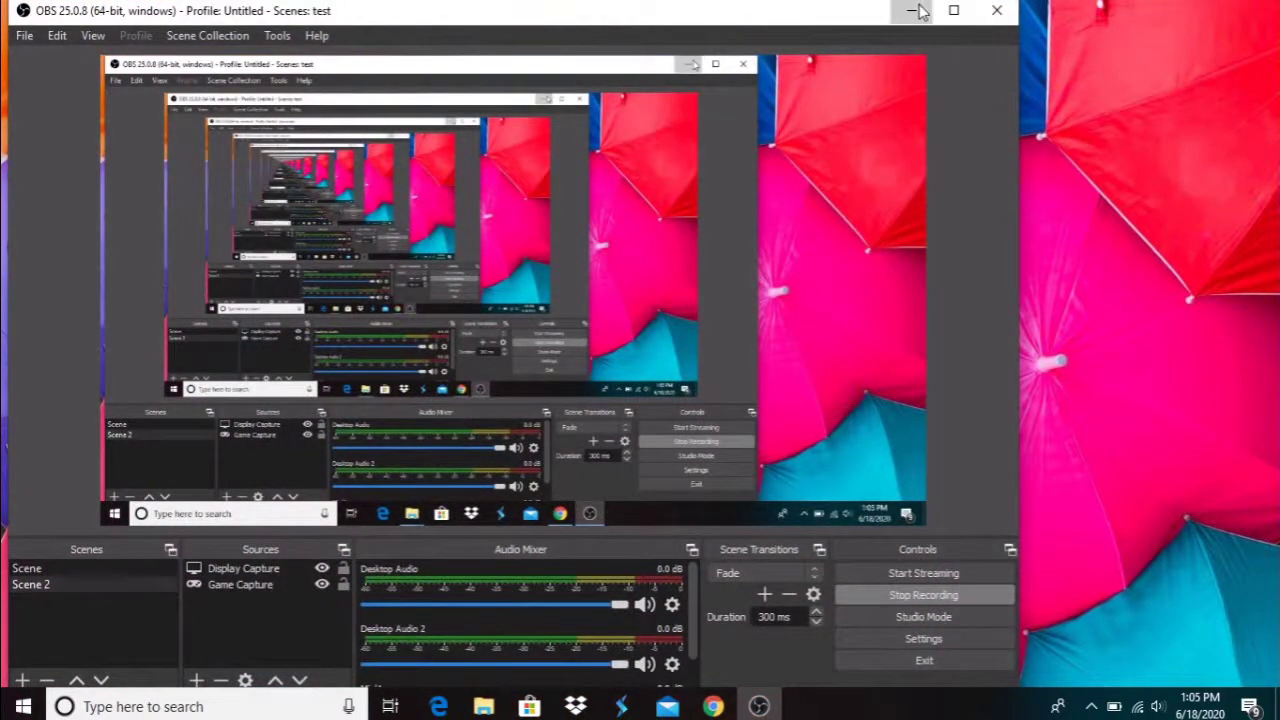
pyautogui.click(918, 11)
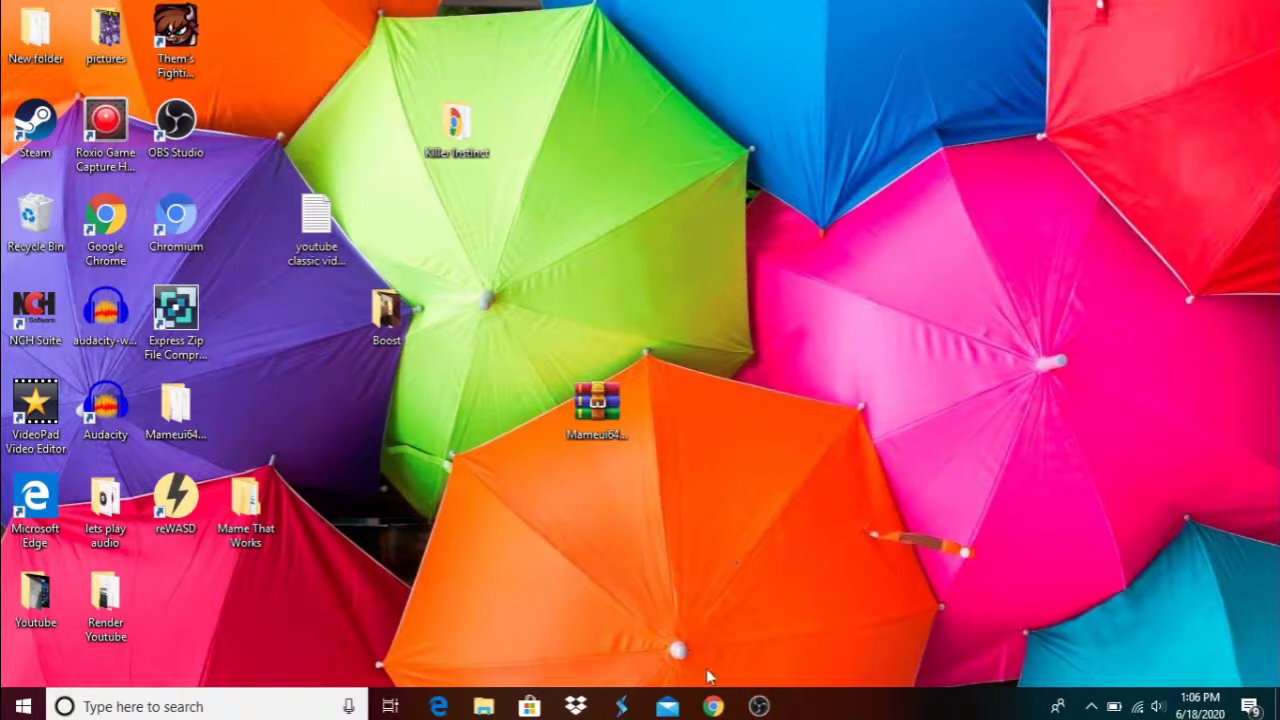
# Step: Restore Chrome to the YouTube 'how to get mame to work on windows 10' results and scroll further down
pyautogui.click(714, 707)
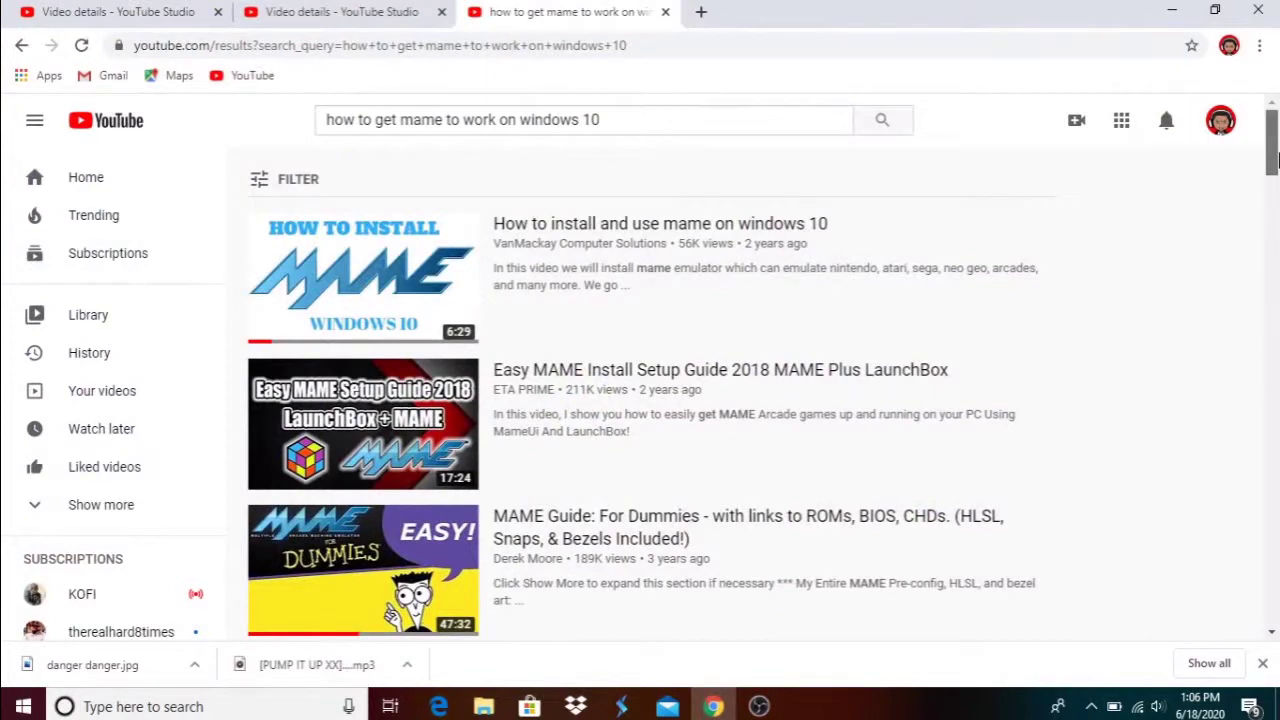
pyautogui.scroll(-2, 866, 280)
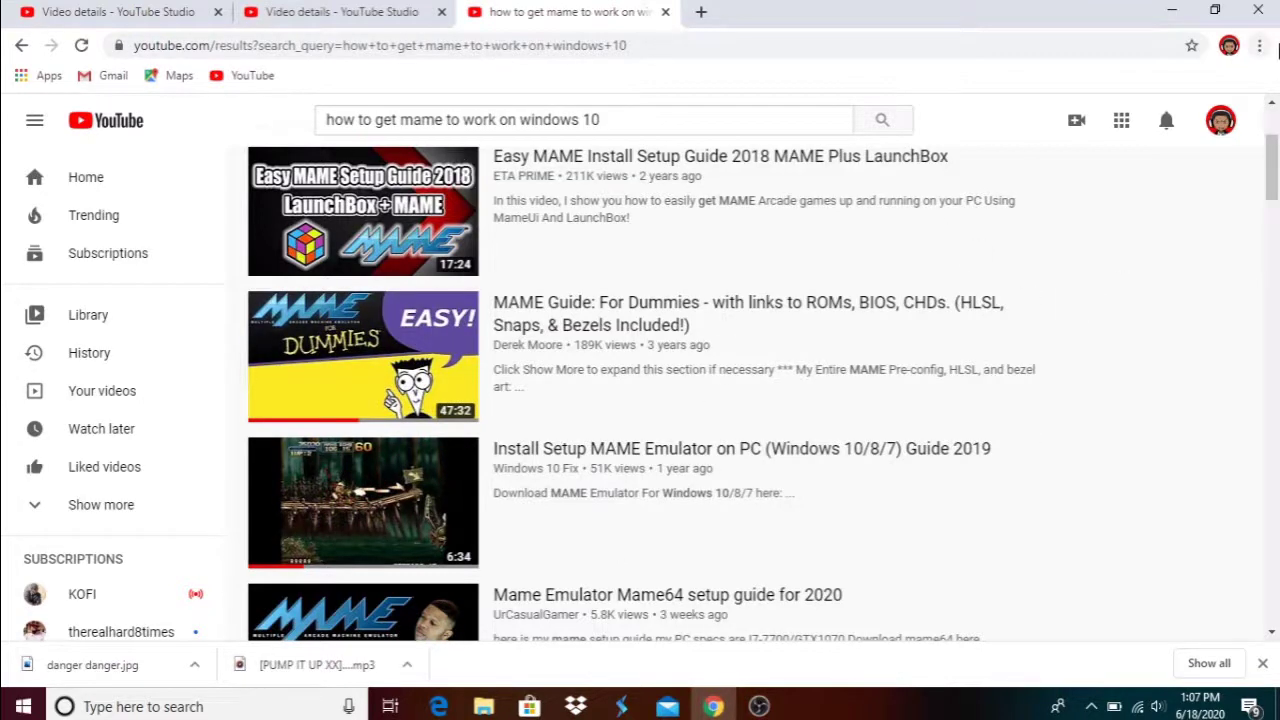
pyautogui.click(1172, 10)
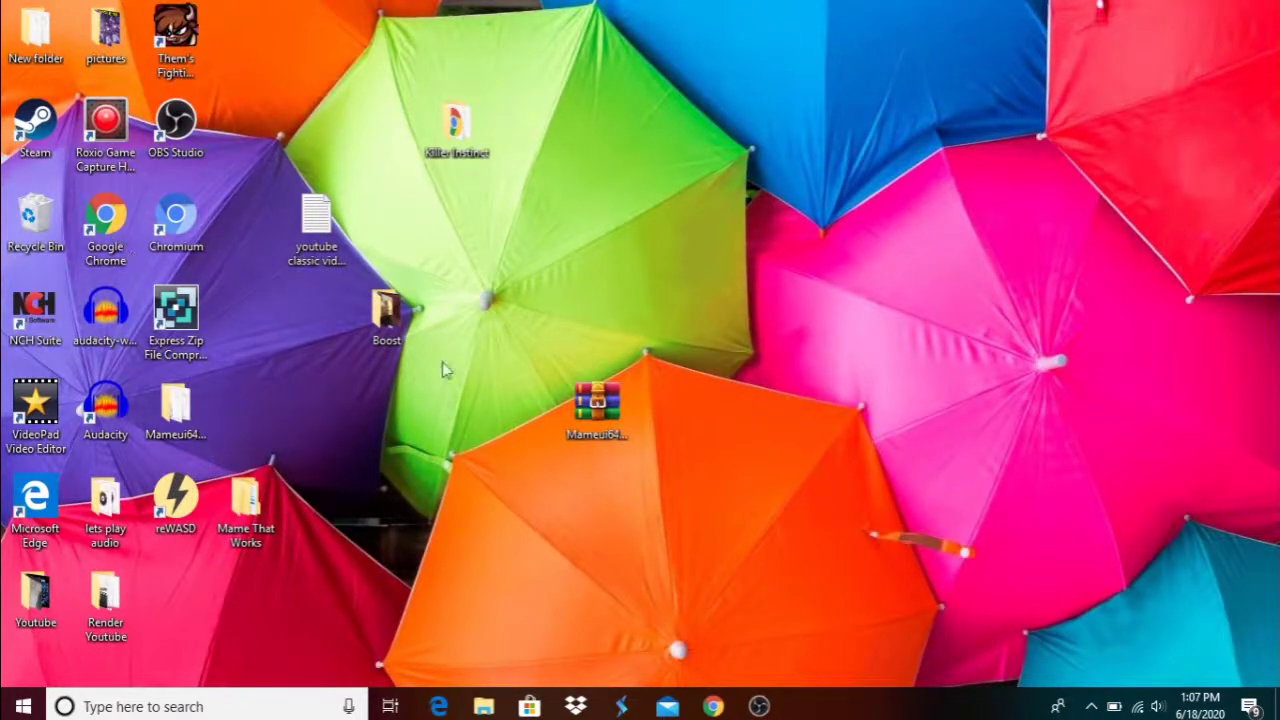
pyautogui.click(713, 706)
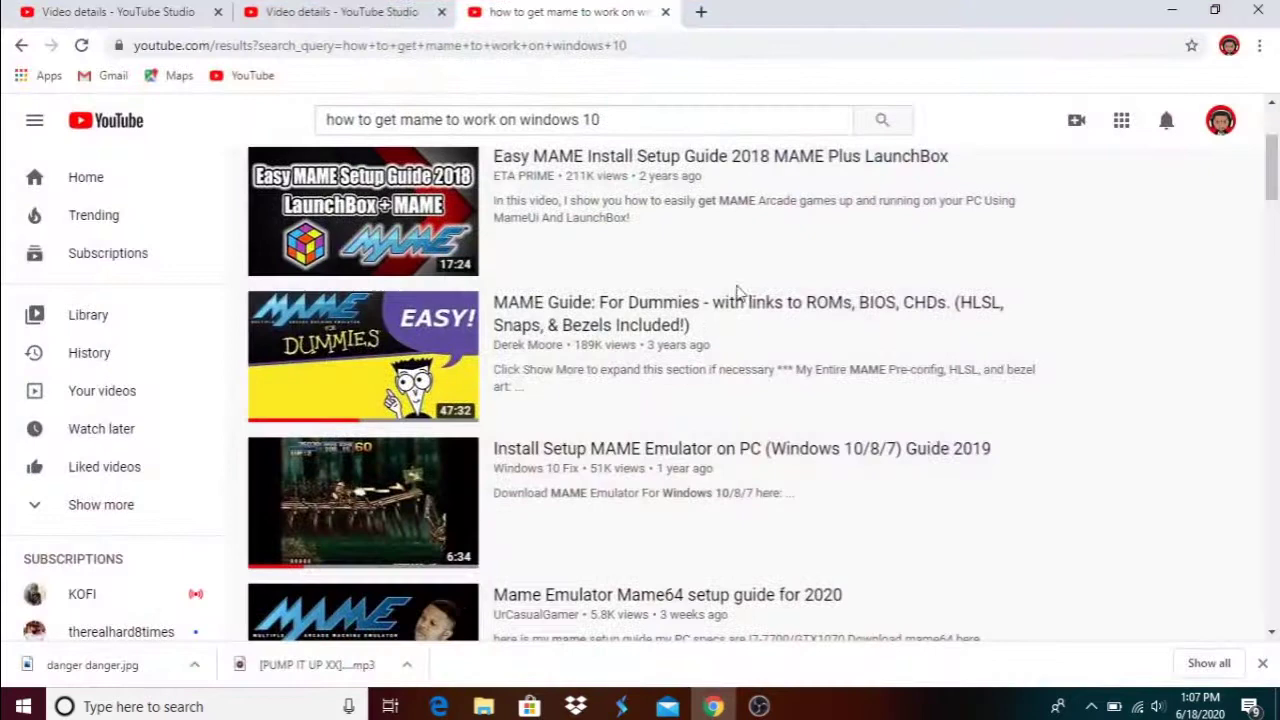
# Step: Load the Google homepage in a new browser tab
pyautogui.click(701, 13)
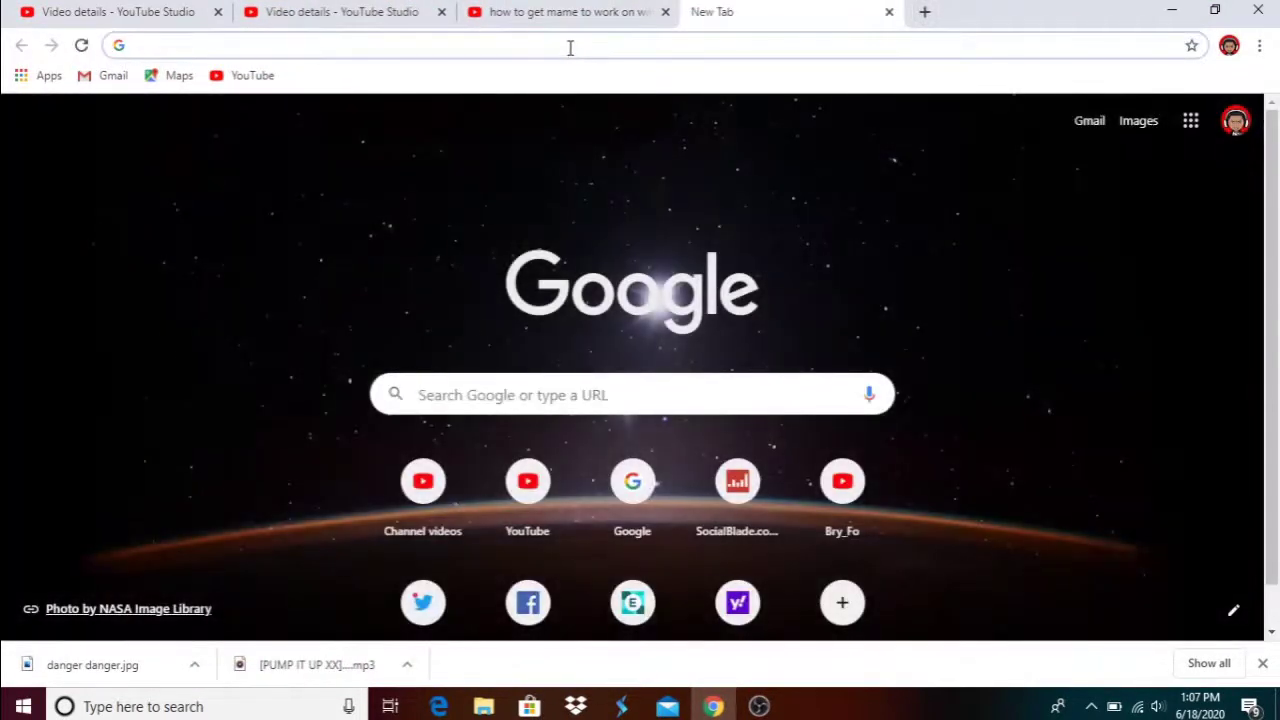
pyautogui.write('go')
pyautogui.press('Return')
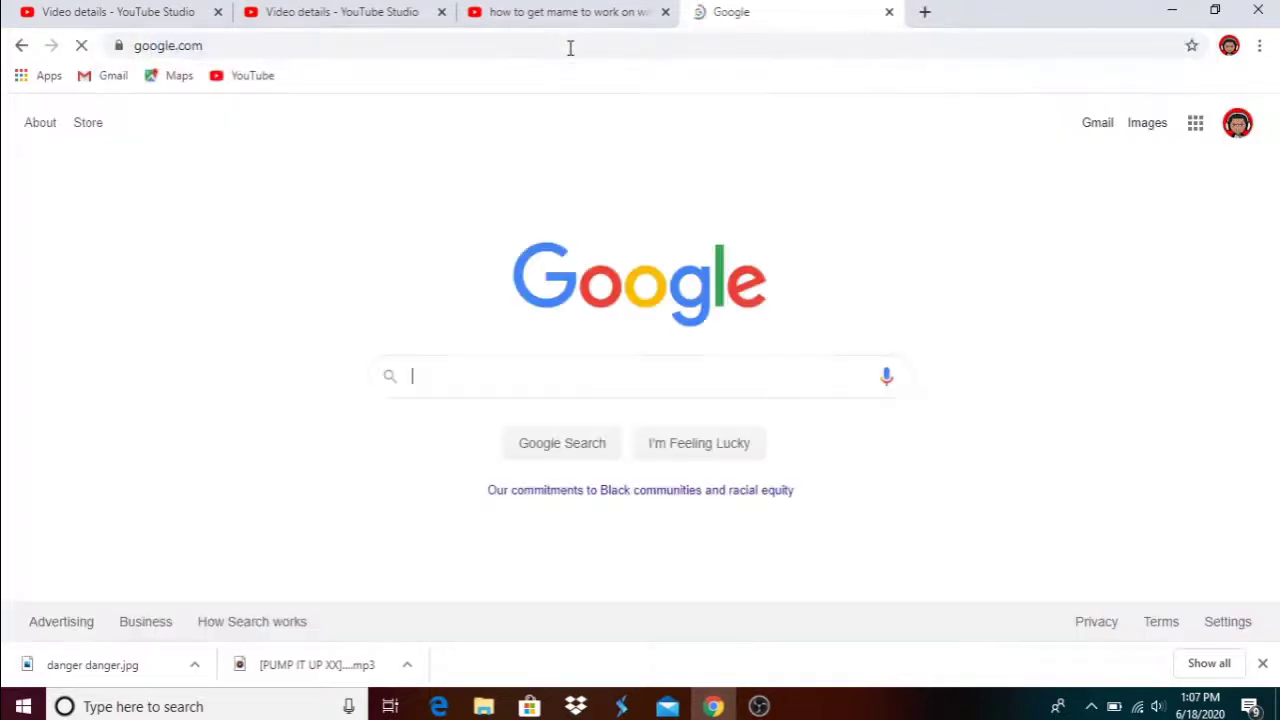
pyautogui.click(1168, 8)
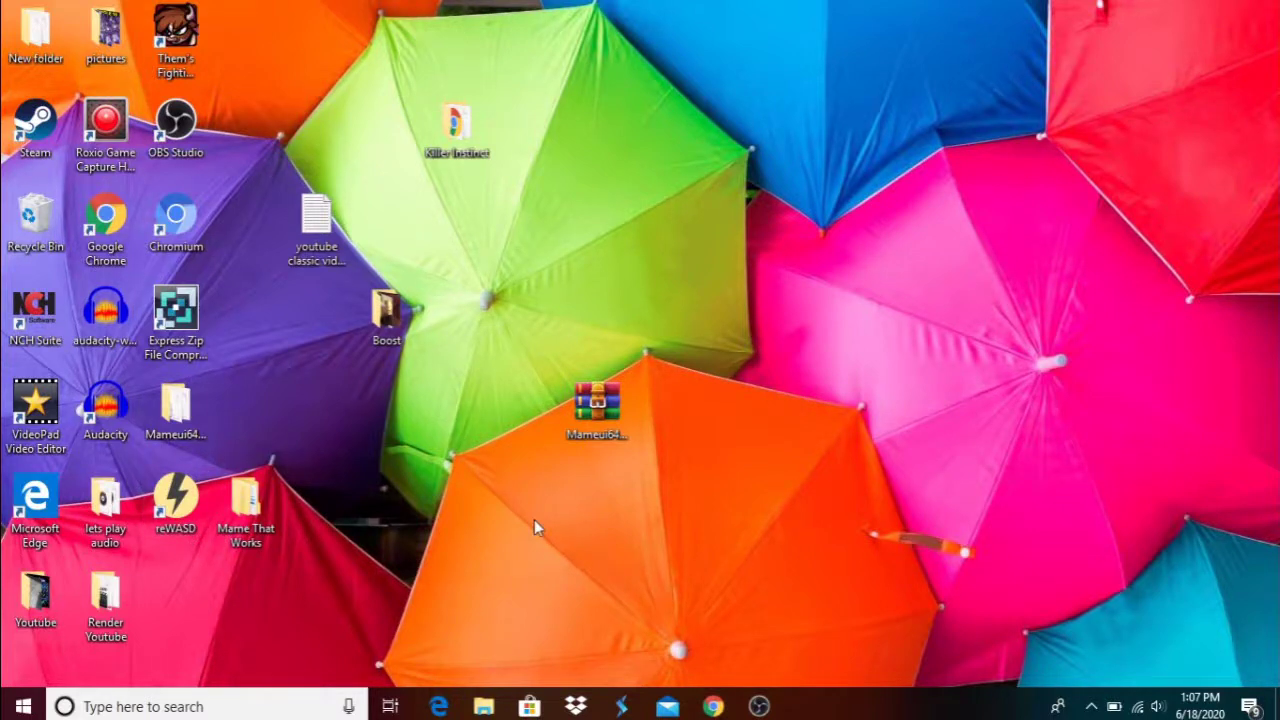
pyautogui.click(712, 706)
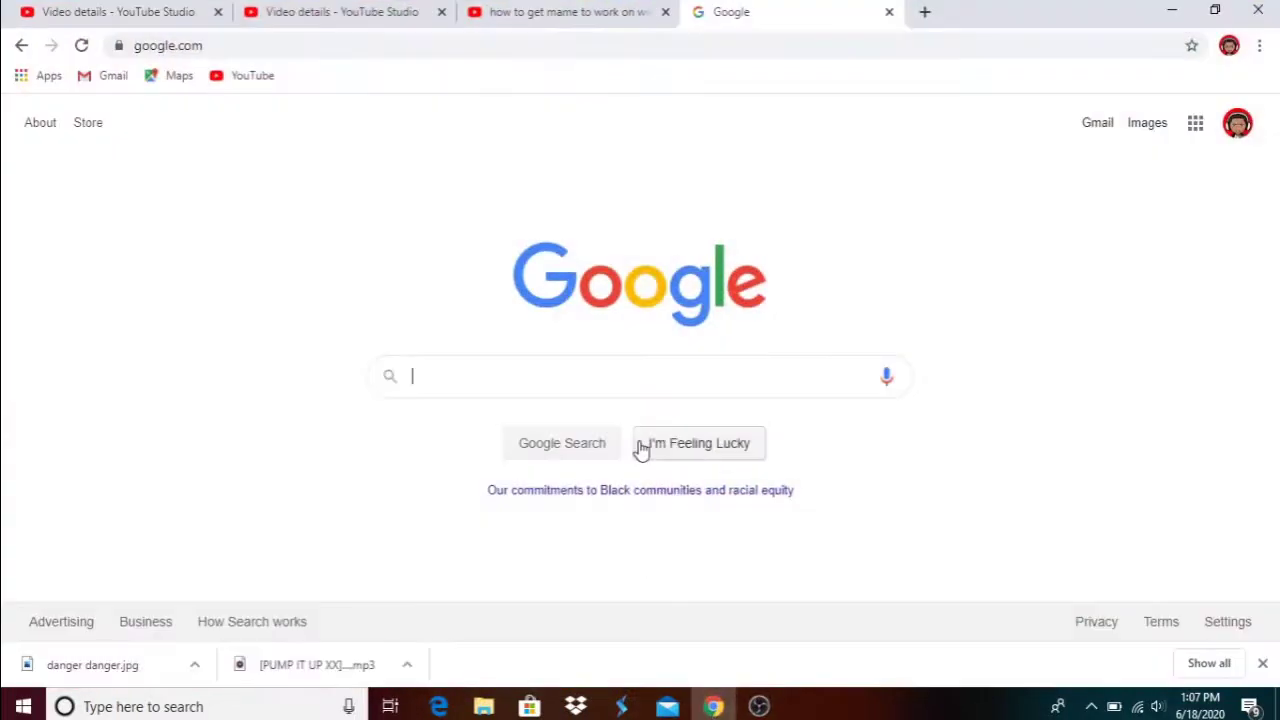
# Step: Search Google for 'rewasd ps4 to pc' and scroll down to the reWASD results
pyautogui.click(620, 376)
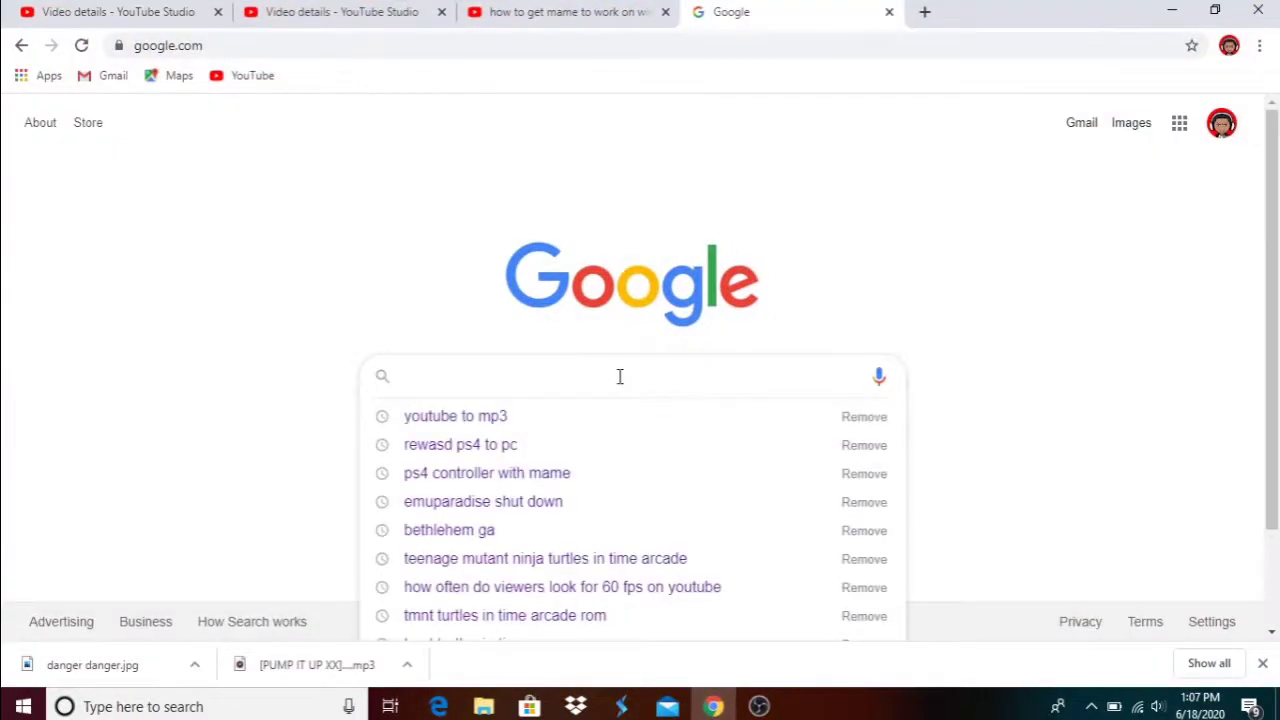
pyautogui.write('rewasd')
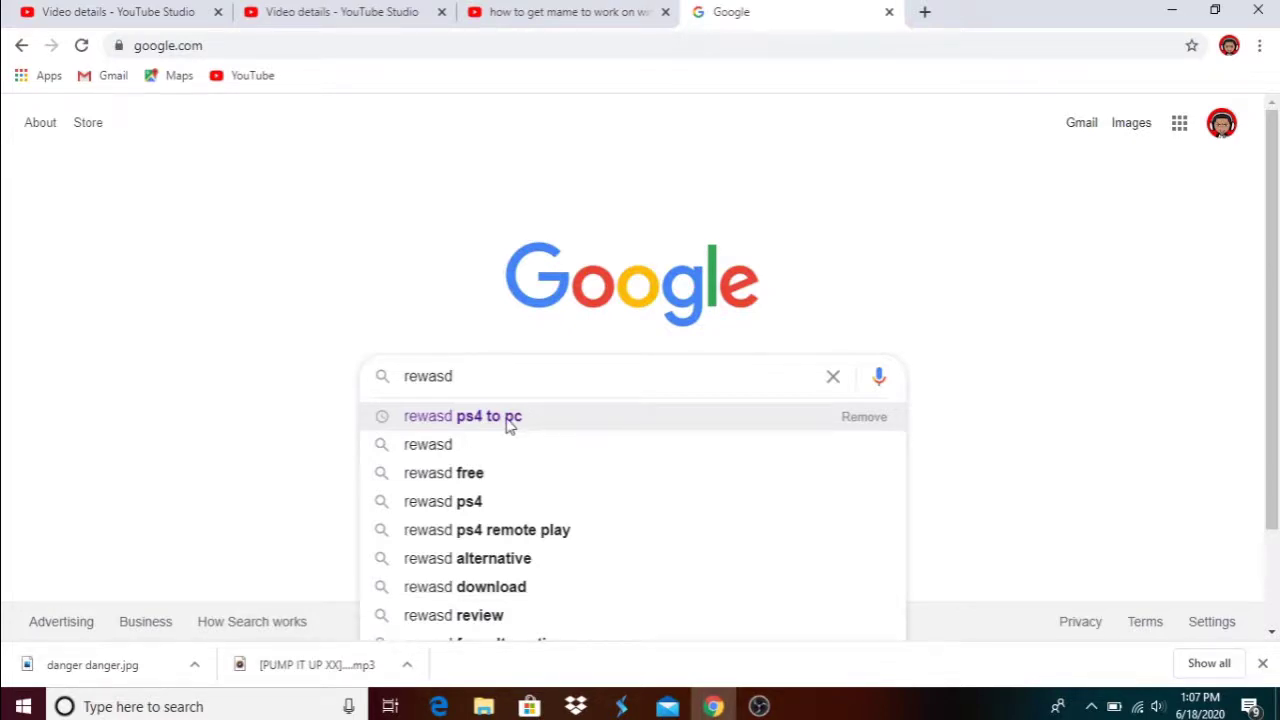
pyautogui.click(508, 422)
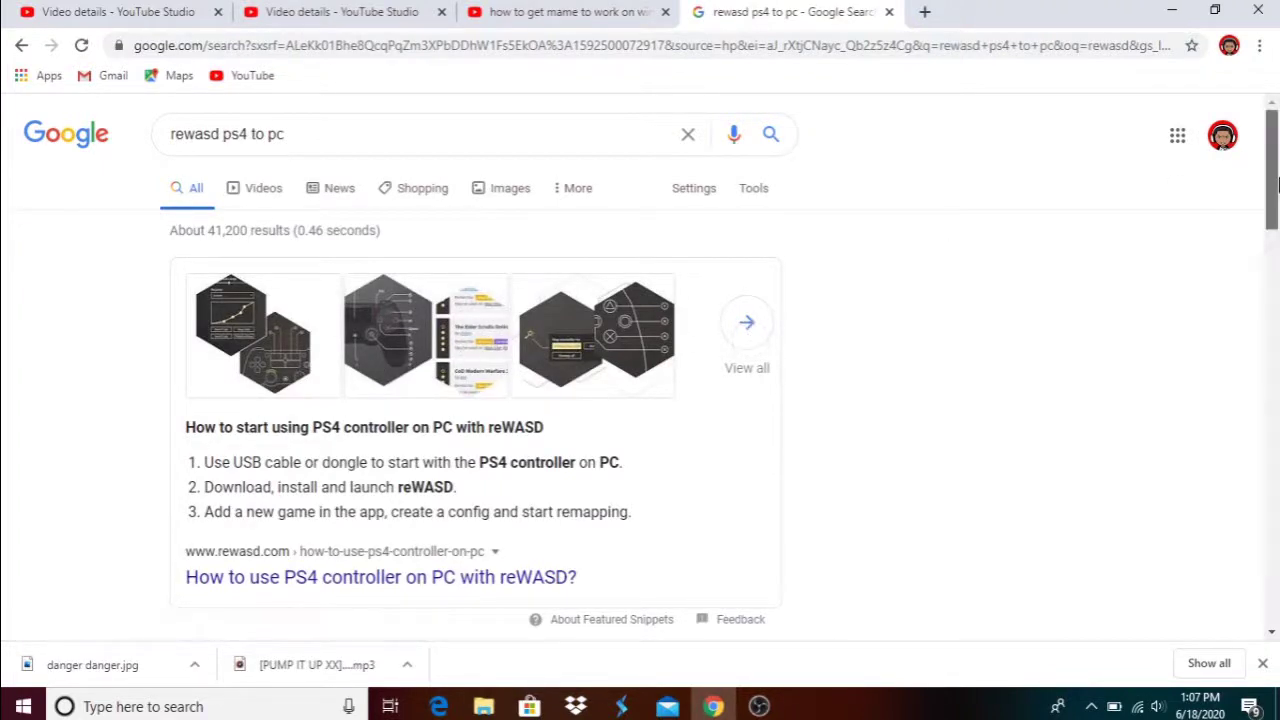
pyautogui.moveTo(1276, 188); pyautogui.dragTo(1276, 270)
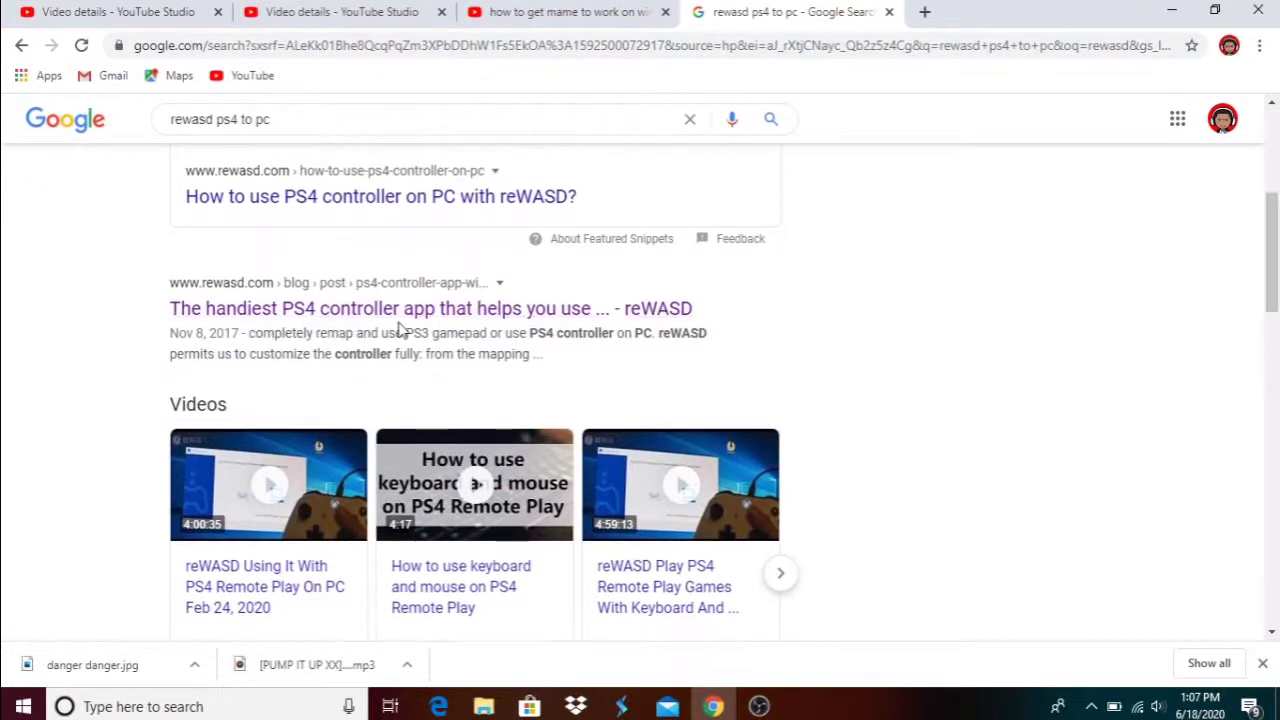
# Step: Open reWASD's 'The handiest PS4 controller app' guide and scroll to its download and setup steps
pyautogui.click(562, 311)
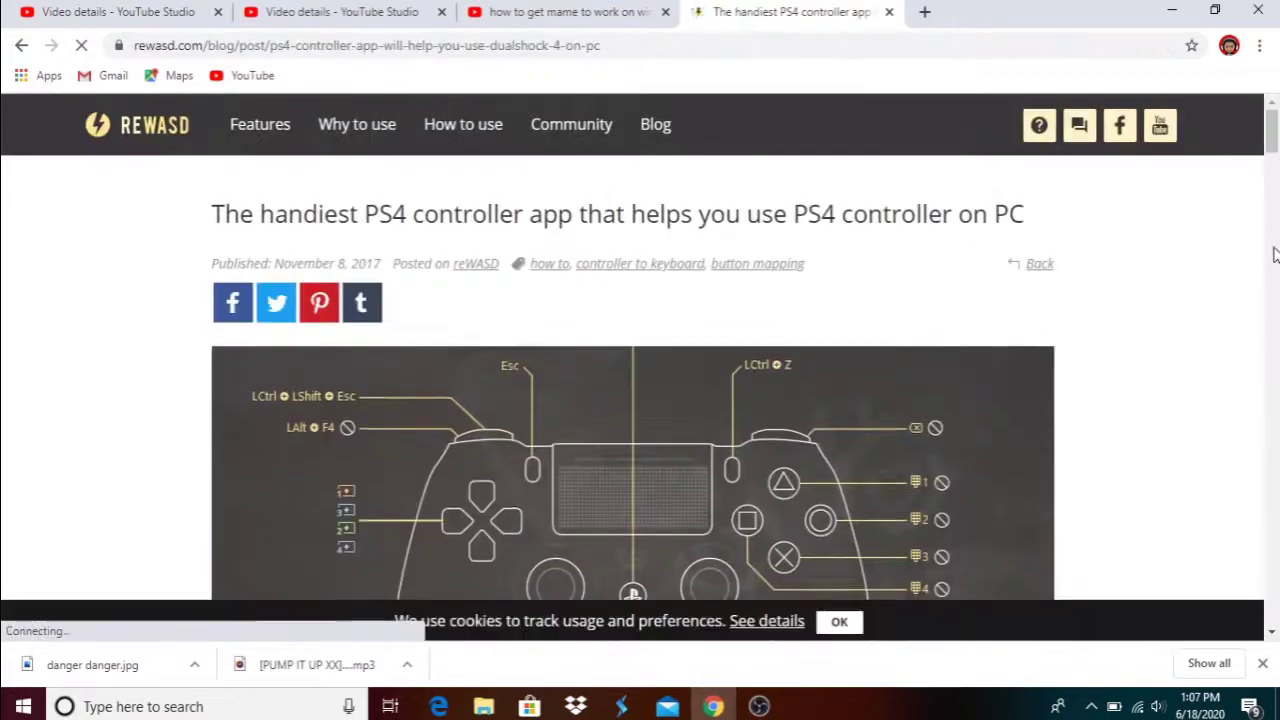
pyautogui.moveTo(1273, 132); pyautogui.dragTo(1272, 210)
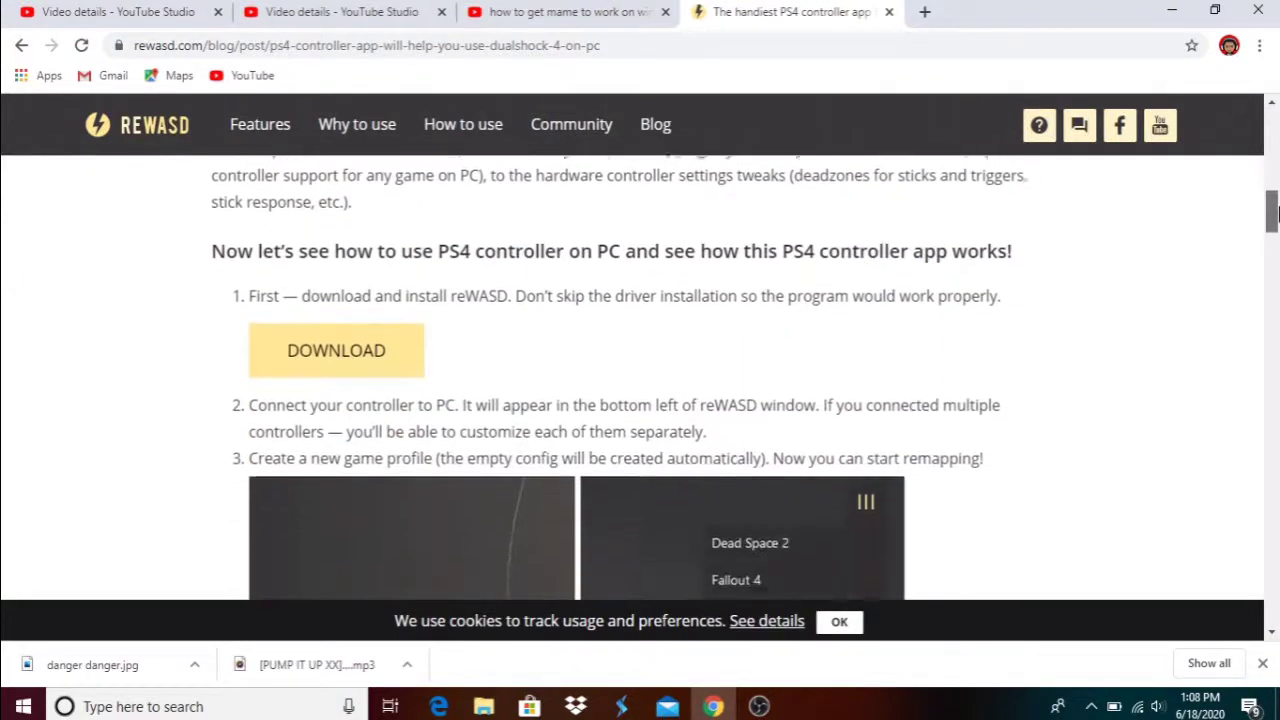
# Step: Launch reWASD from the desktop and show the DualShock 4 Kb_Mouse_Controller mapping view
pyautogui.click(1175, 11)
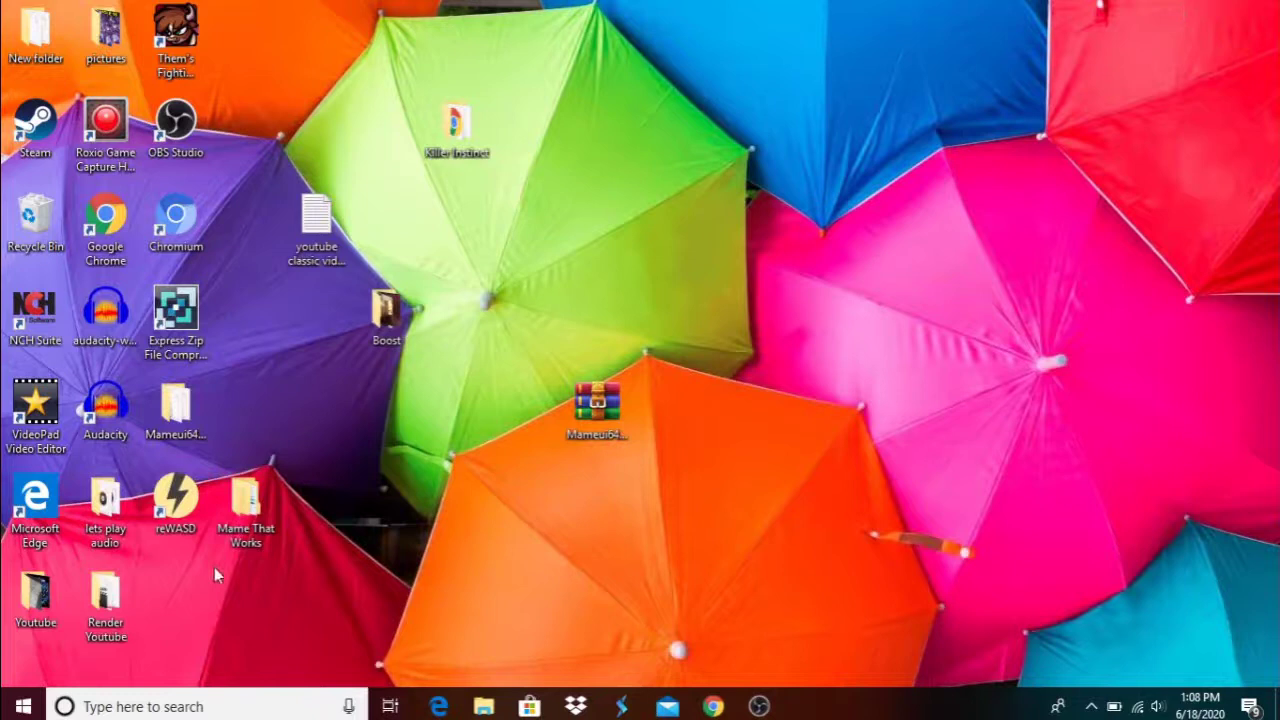
pyautogui.doubleClick(178, 506)
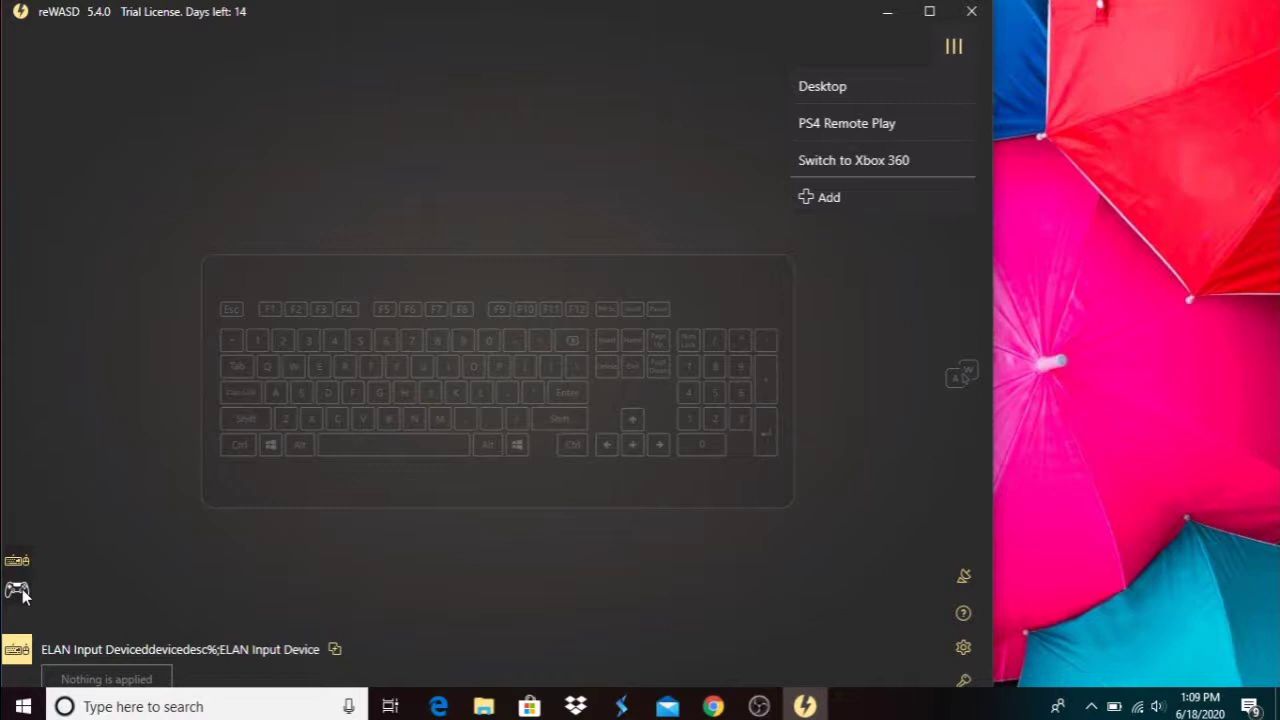
pyautogui.click(17, 590)
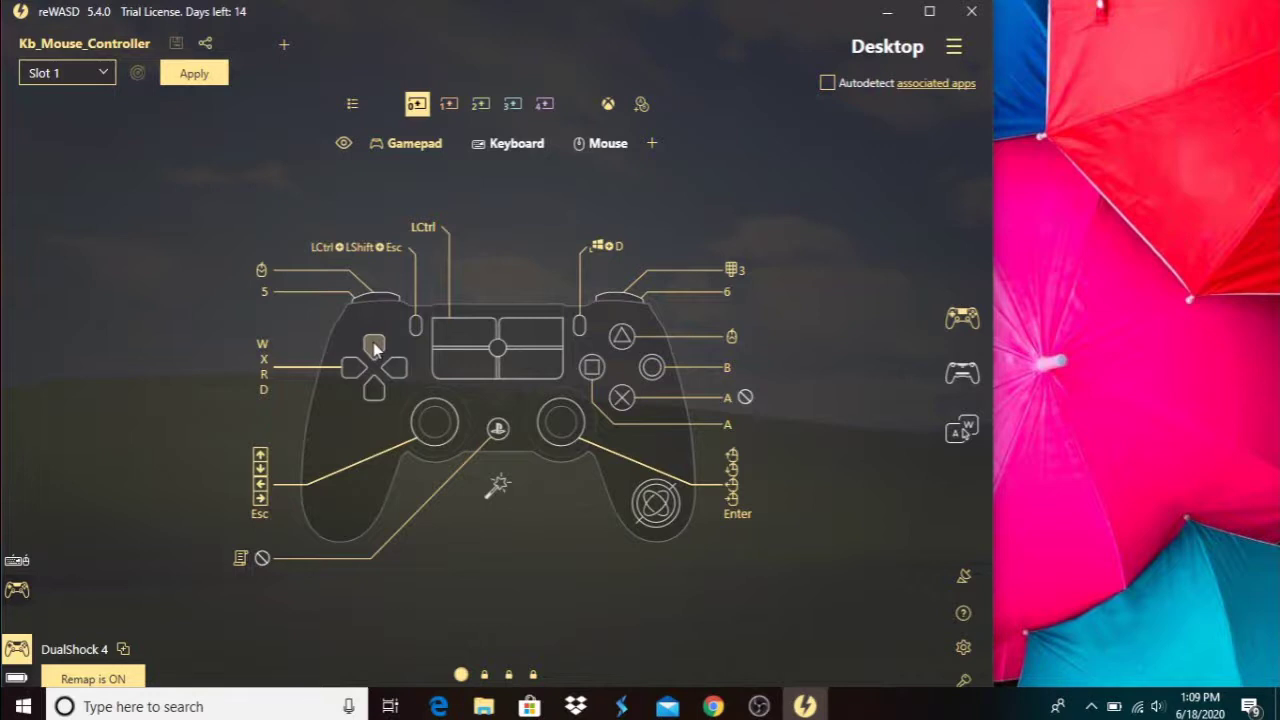
# Step: Try E then W for D-pad up, and M then X for D-pad down
pyautogui.click(373, 342)
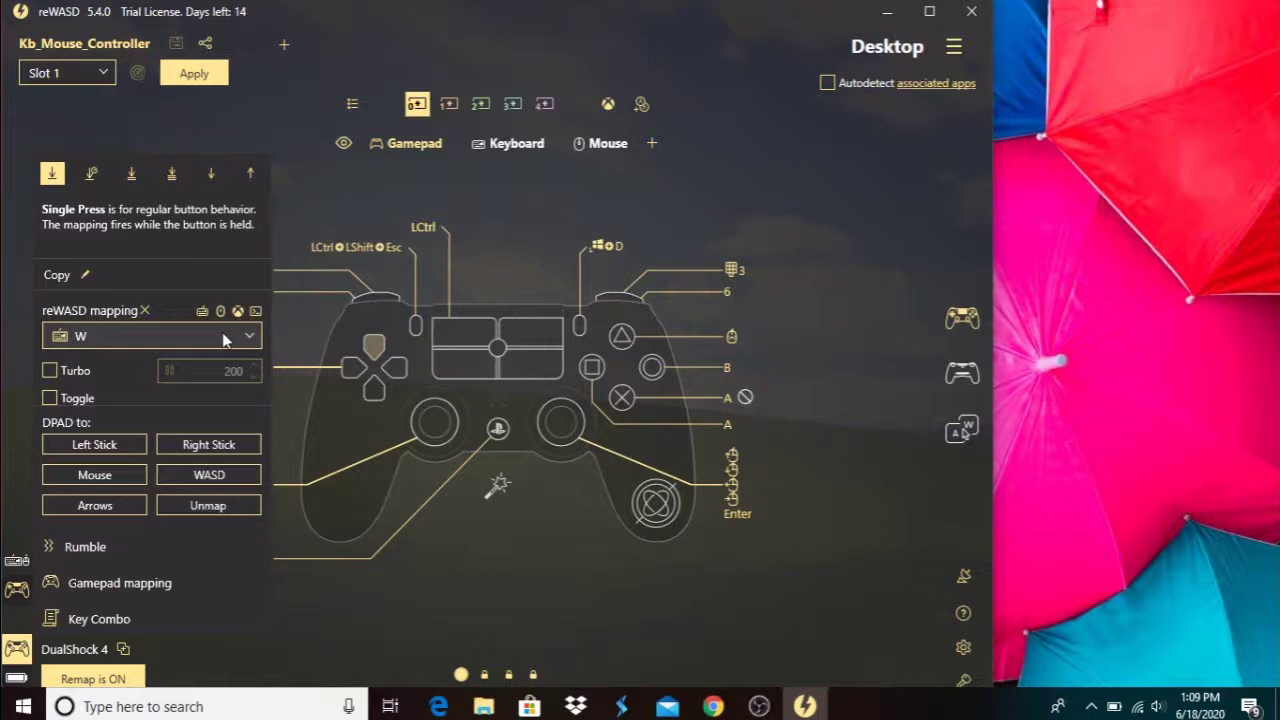
pyautogui.press('e')
pyautogui.press('w')
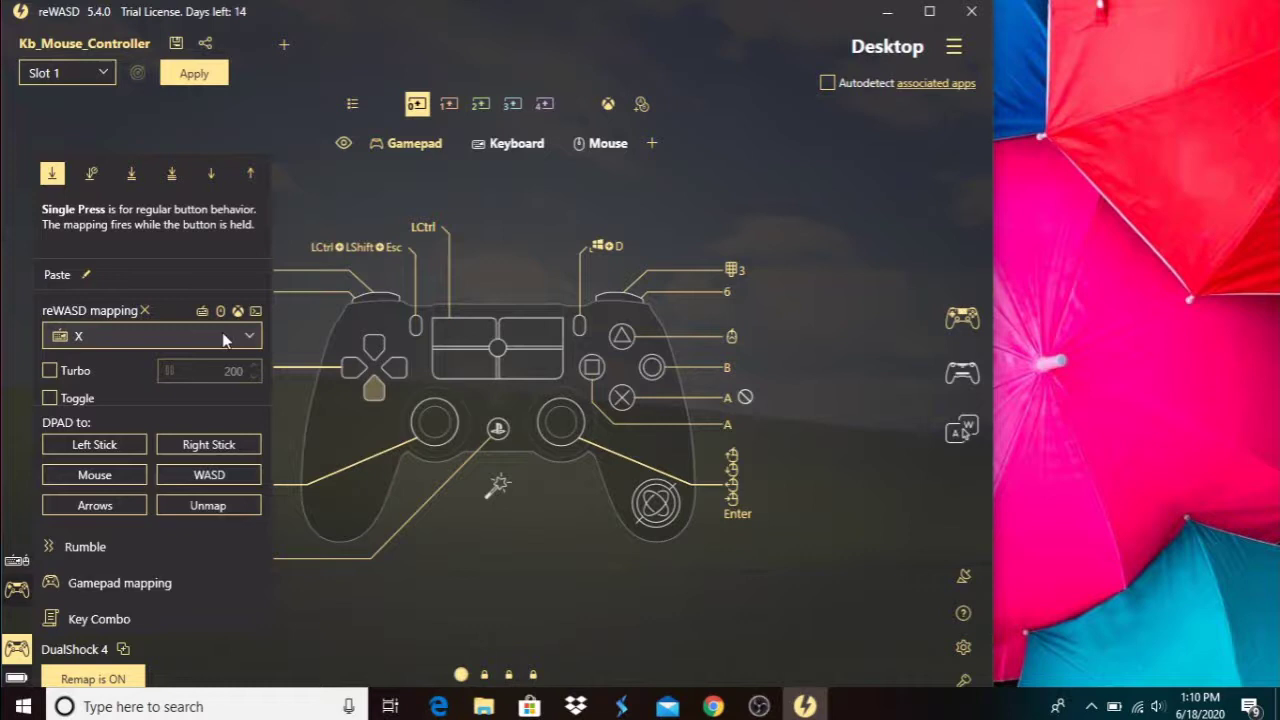
pyautogui.press('m')
pyautogui.press('x')
# Step: Hide reWASD and run Mameui64.exe from the Mame That Works\Mameui64 folder
pyautogui.click(895, 184)
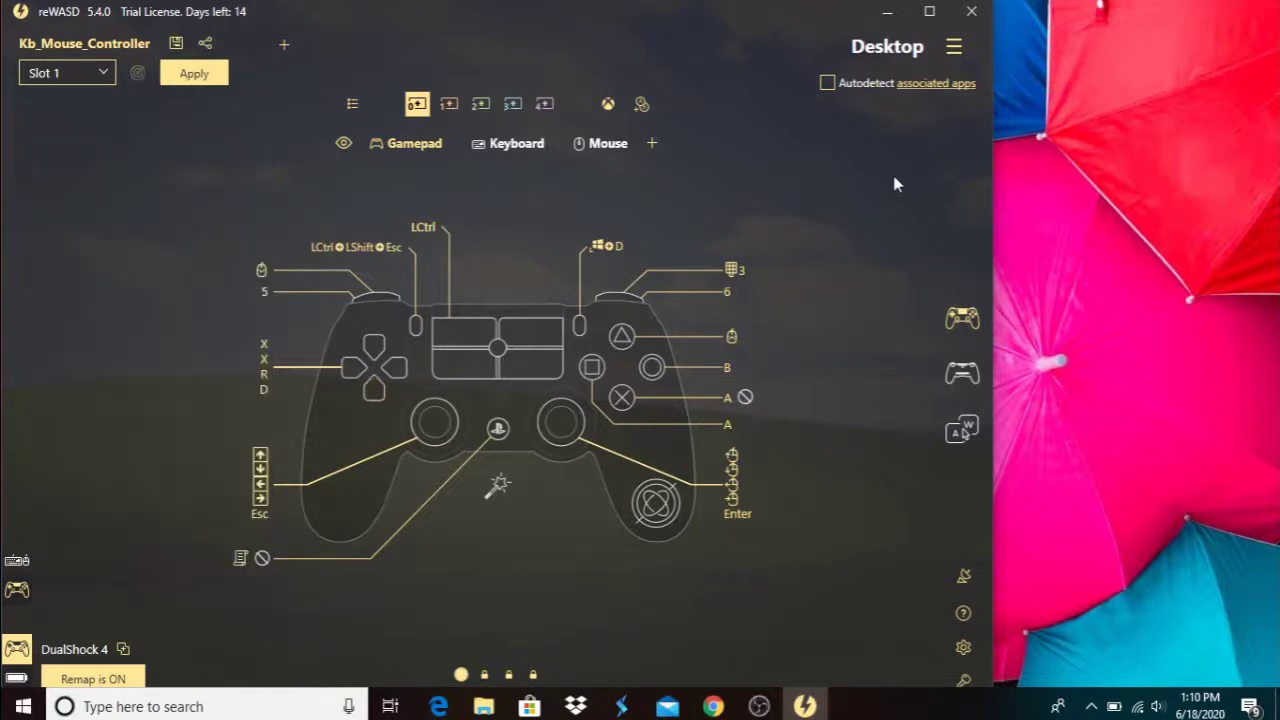
pyautogui.click(884, 17)
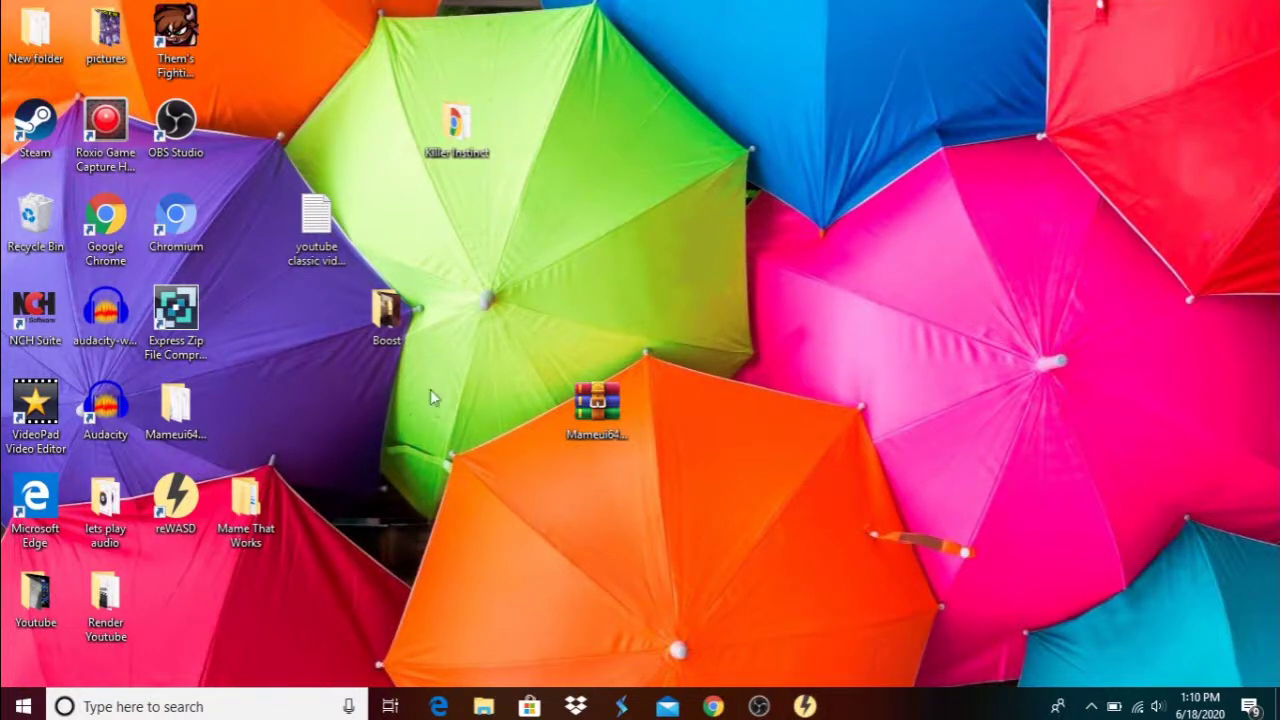
pyautogui.doubleClick(260, 506)
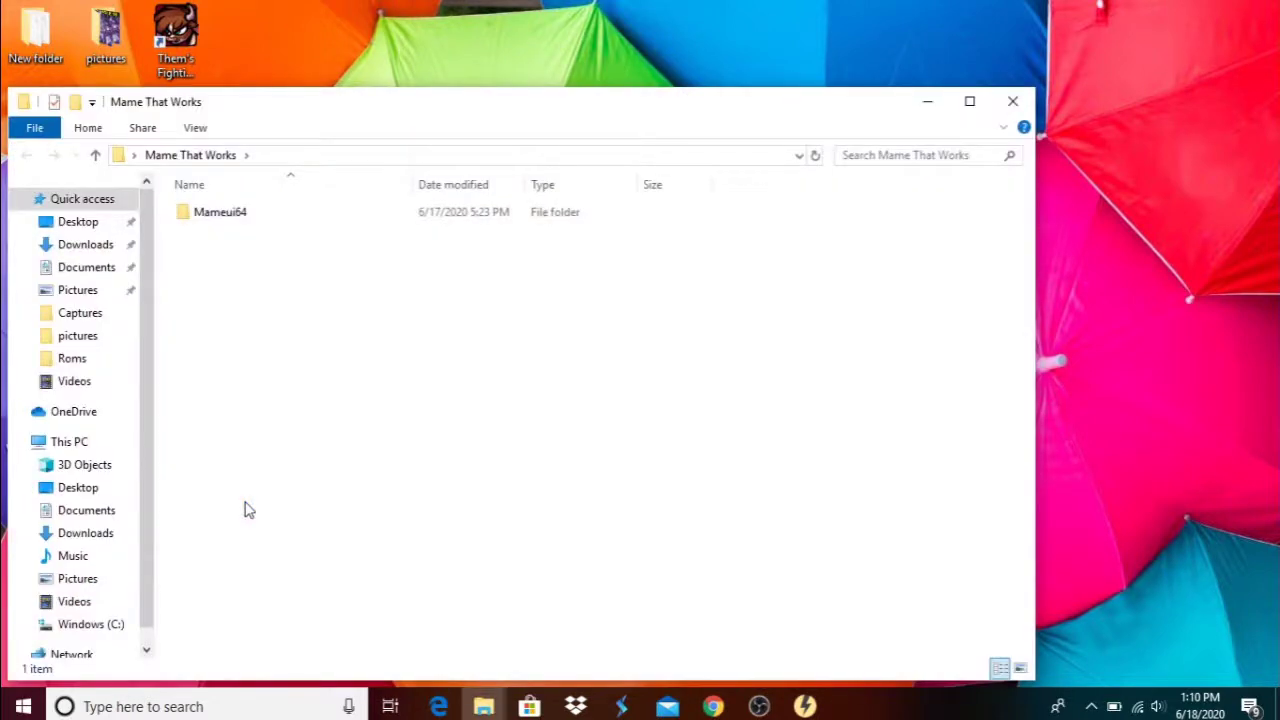
pyautogui.doubleClick(208, 220)
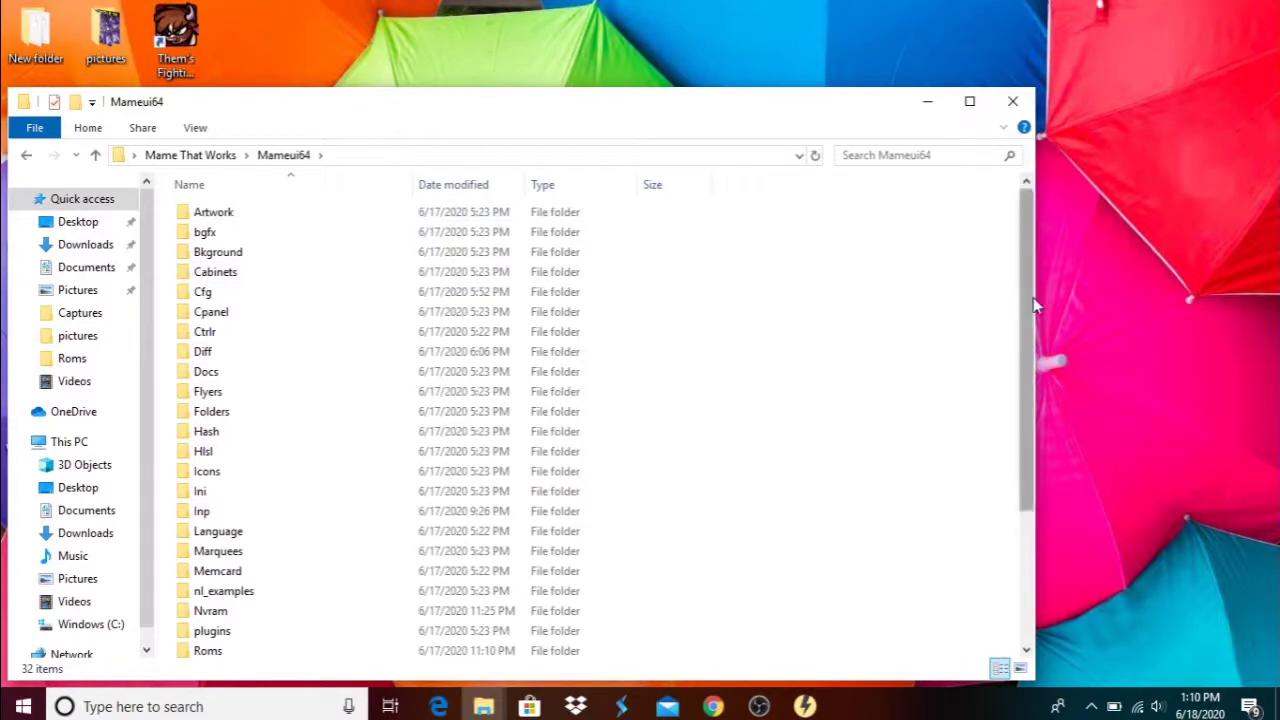
pyautogui.moveTo(1033, 305); pyautogui.dragTo(1020, 466)
pyautogui.click(247, 627)
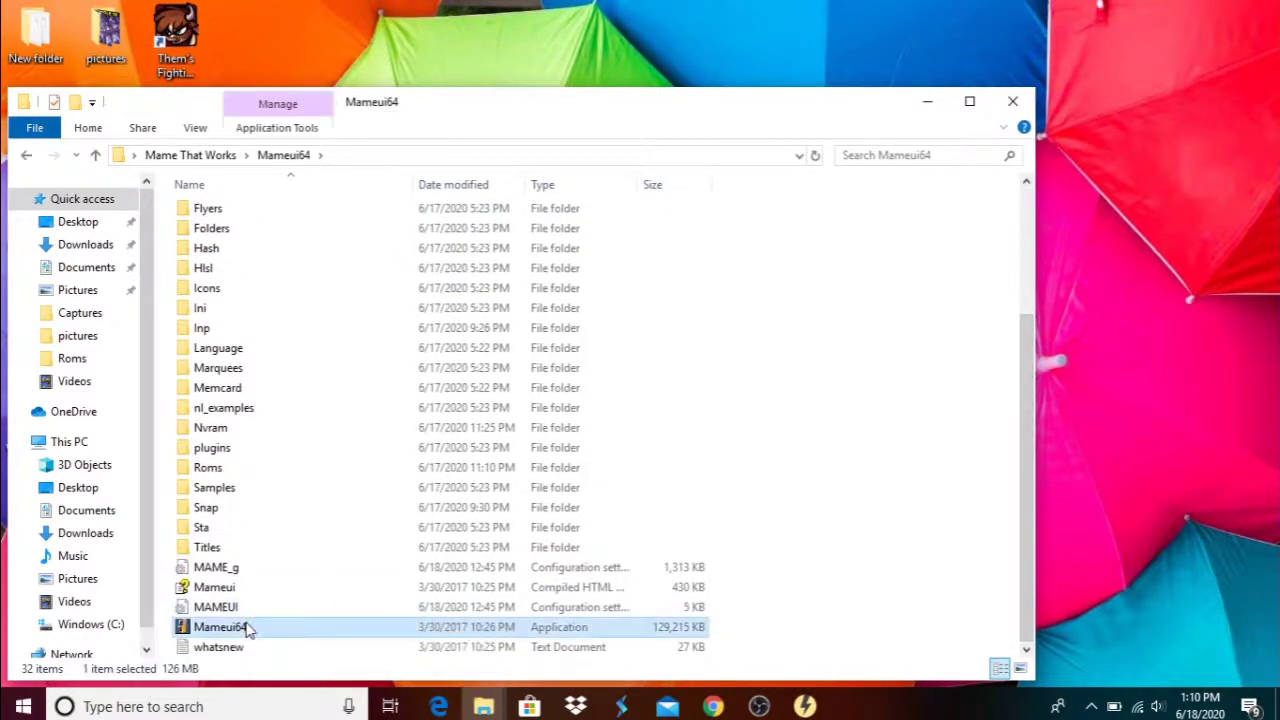
pyautogui.doubleClick(247, 627)
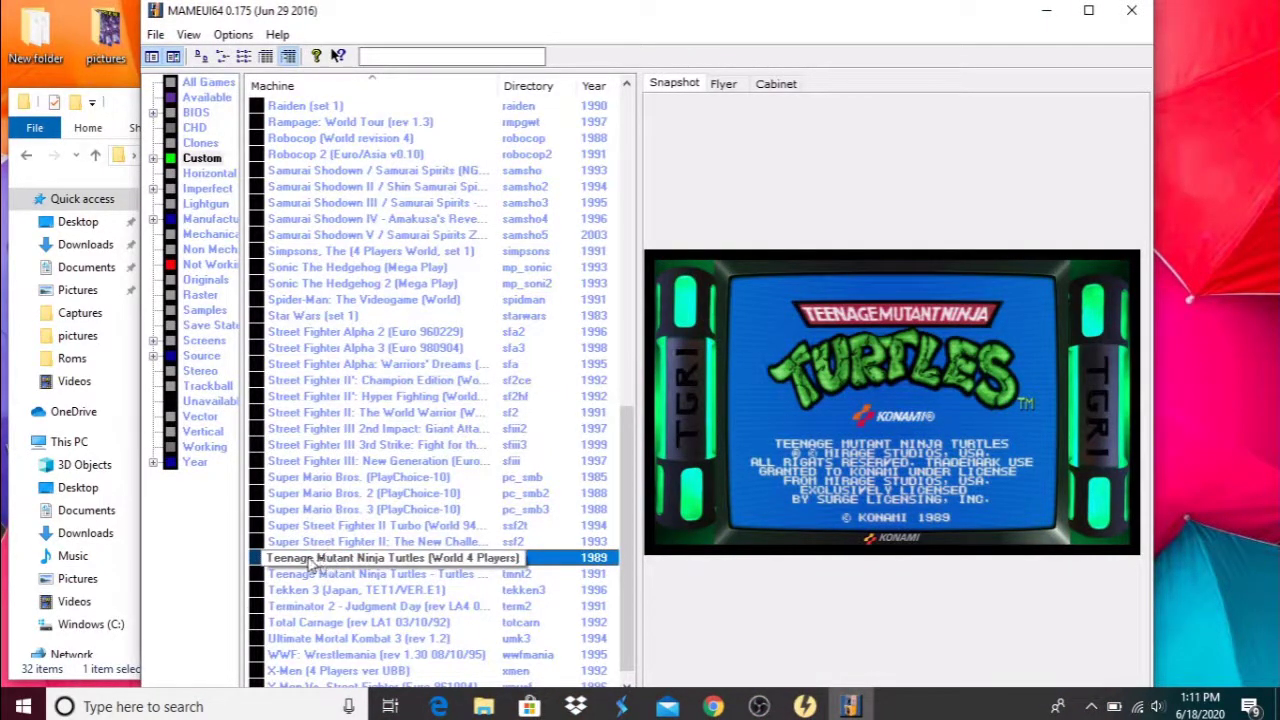
# Step: Start Teenage Mutant Ninja Turtles (World 4 Players) and maximize the MAME window
pyautogui.doubleClick(320, 563)
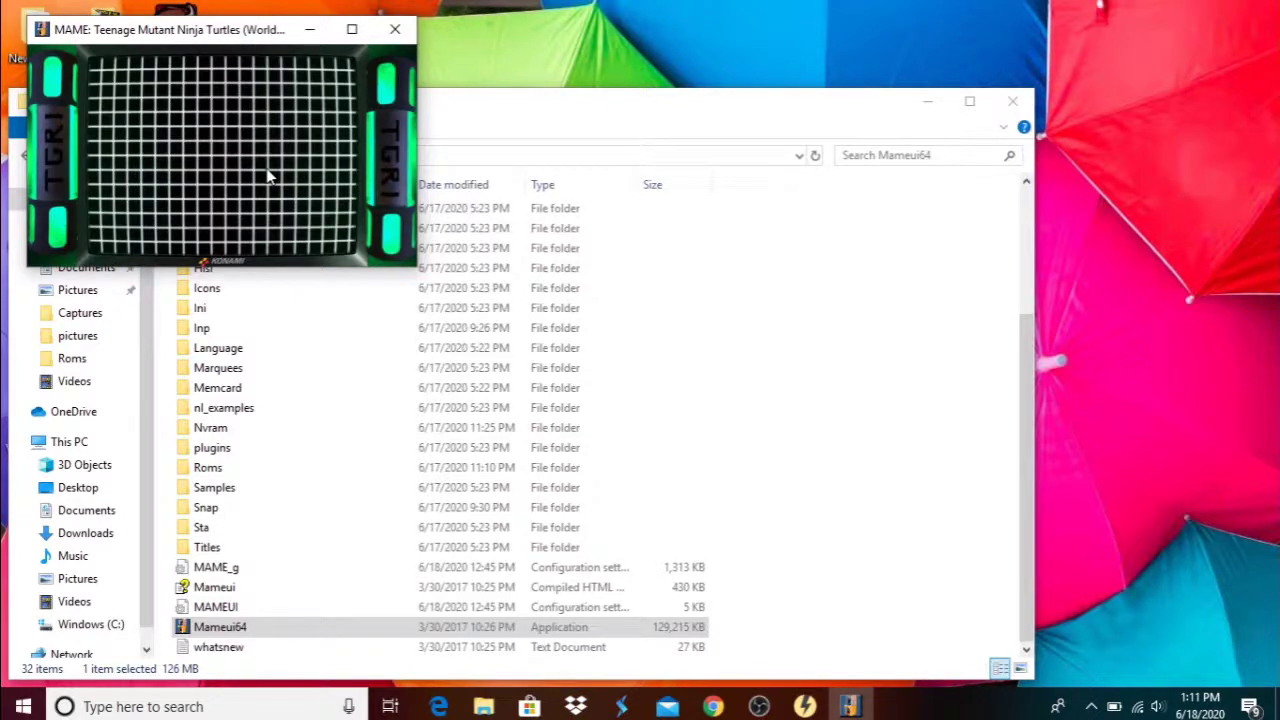
pyautogui.click(352, 29)
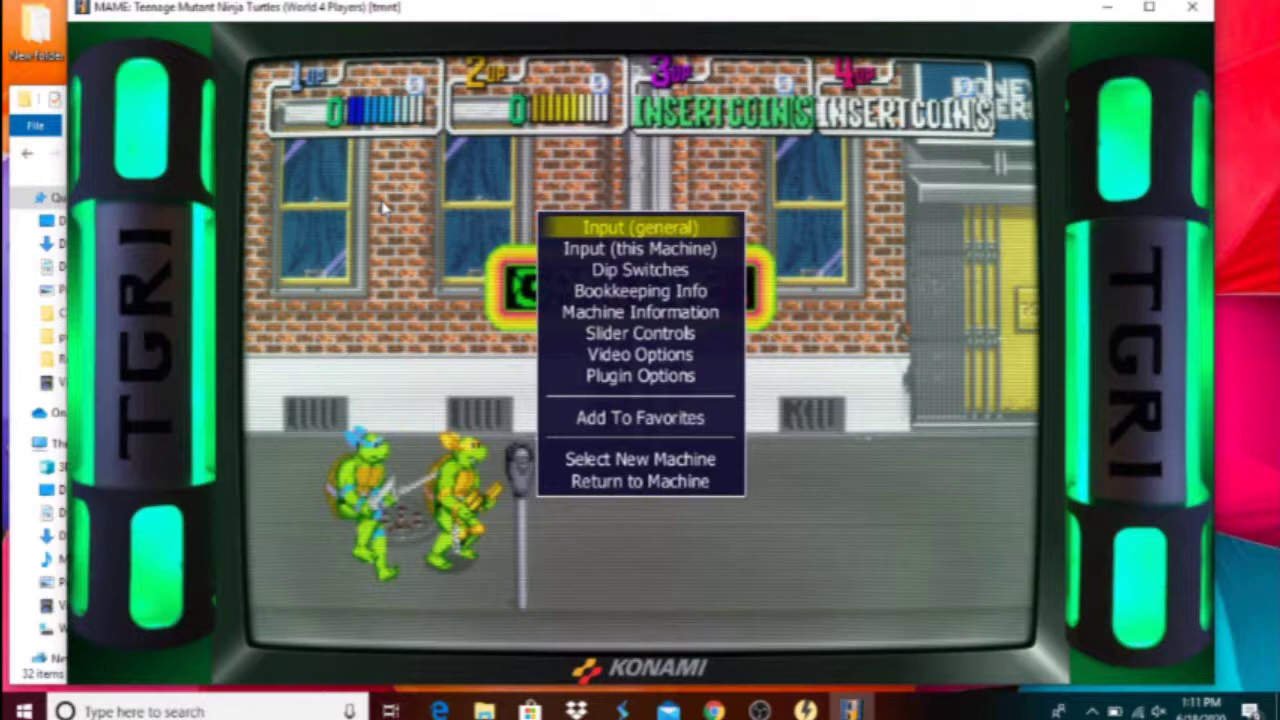
# Step: Check MAME's general Player 2 Controls (W, X, R, D movement; A, B buttons), then back out
pyautogui.press('Return')
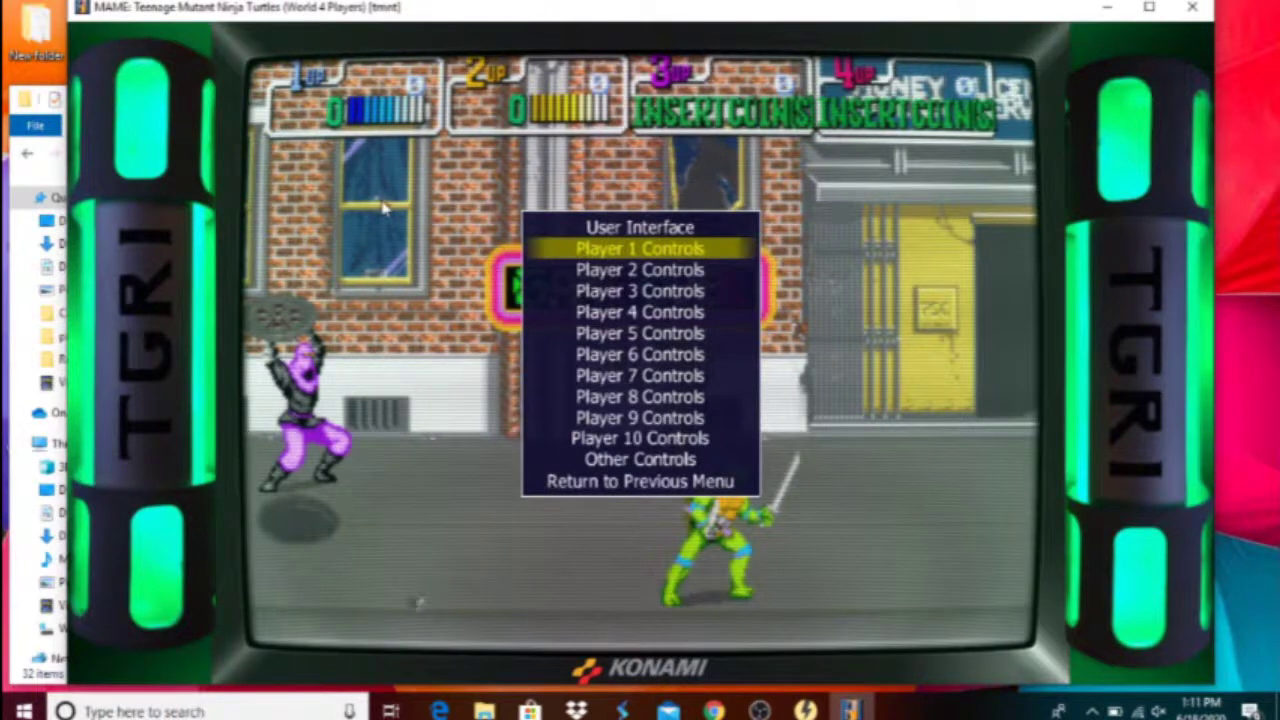
pyautogui.press('Down')
pyautogui.press('Return')
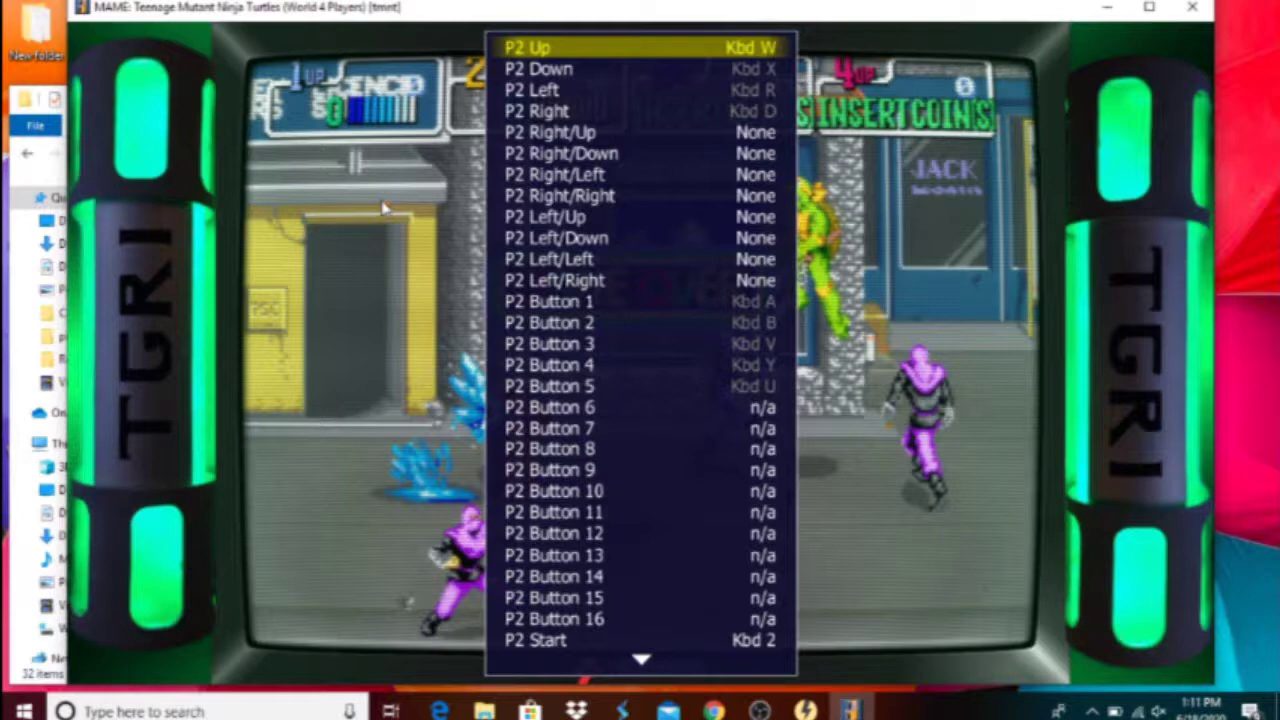
pyautogui.press('Escape')
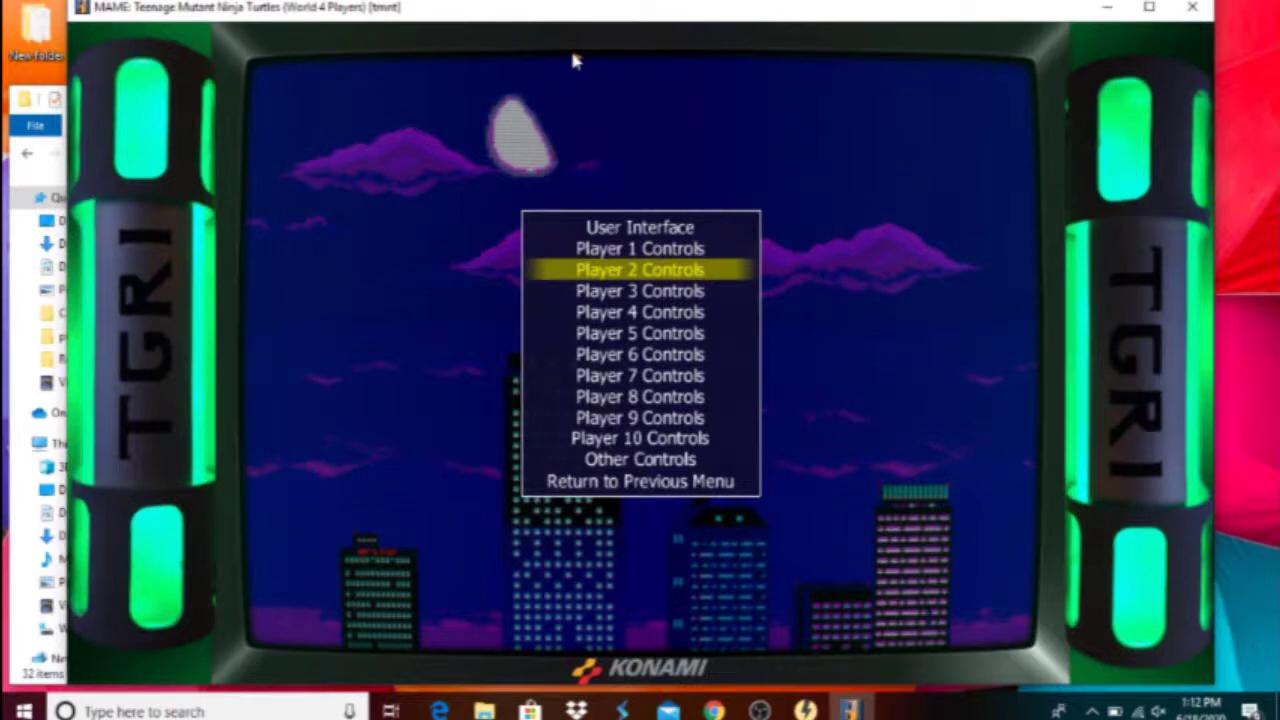
# Step: Check TMNT's own P2 inputs (W, X, R, D and A, B) under Input (this Machine), then close them
pyautogui.press('Escape')
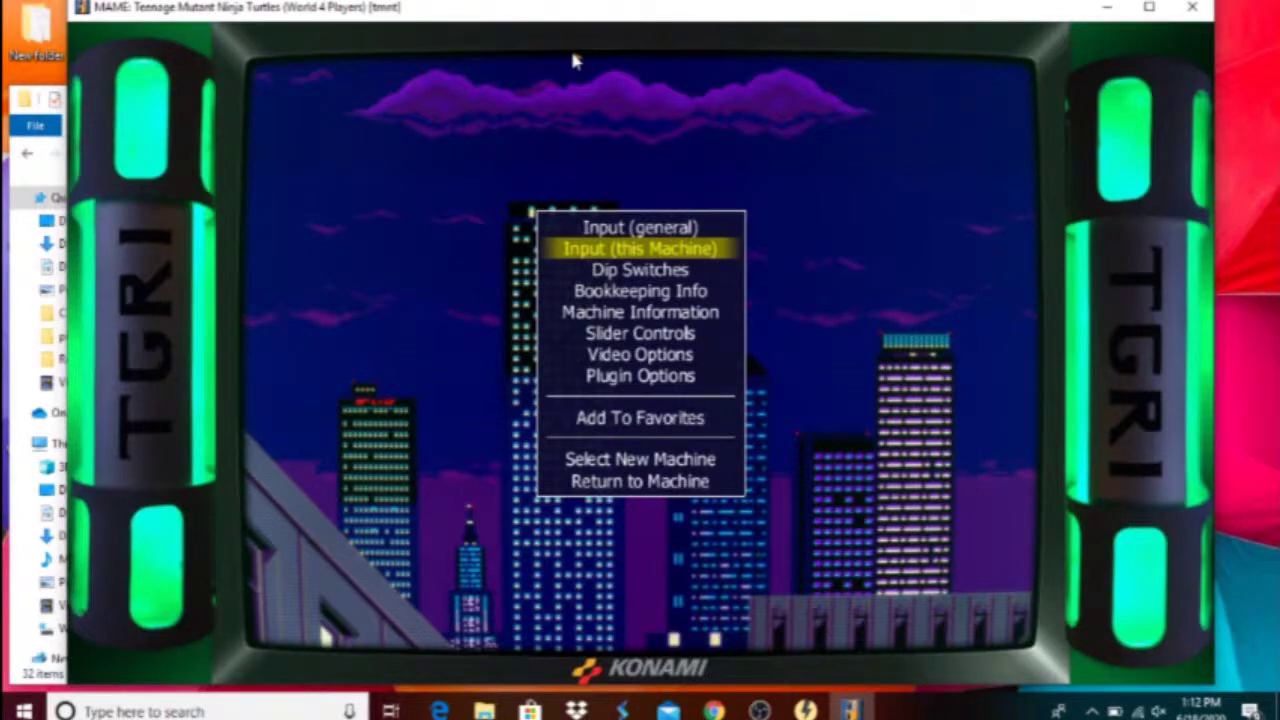
pyautogui.press('Return')
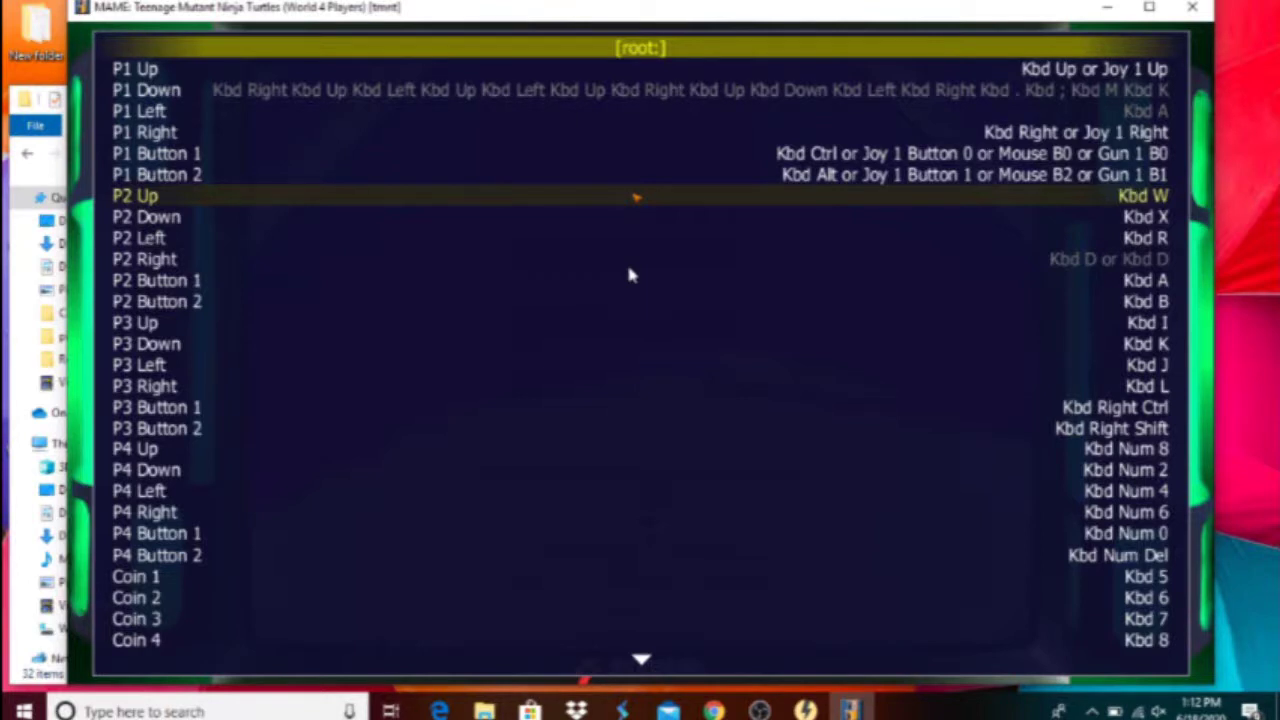
pyautogui.press('Escape')
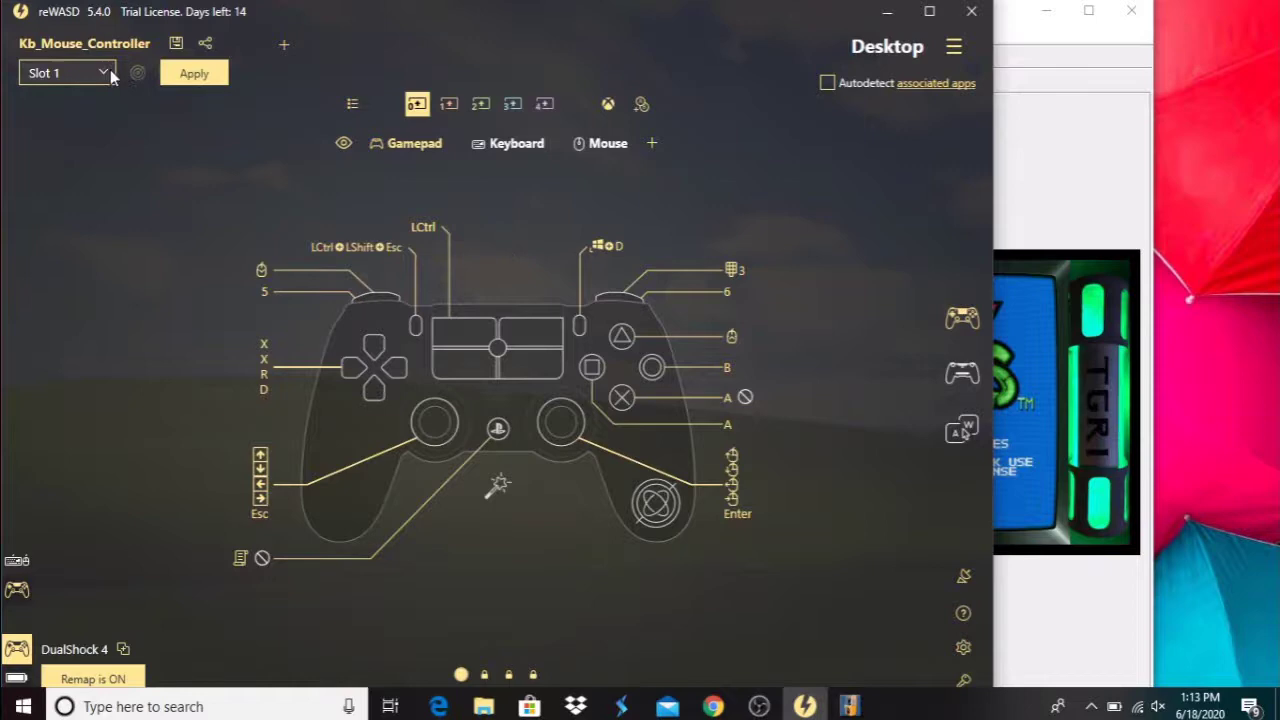
# Step: Apply the DualShock 4 to keyboard mapping so it takes effect in reWASD
pyautogui.click(199, 80)
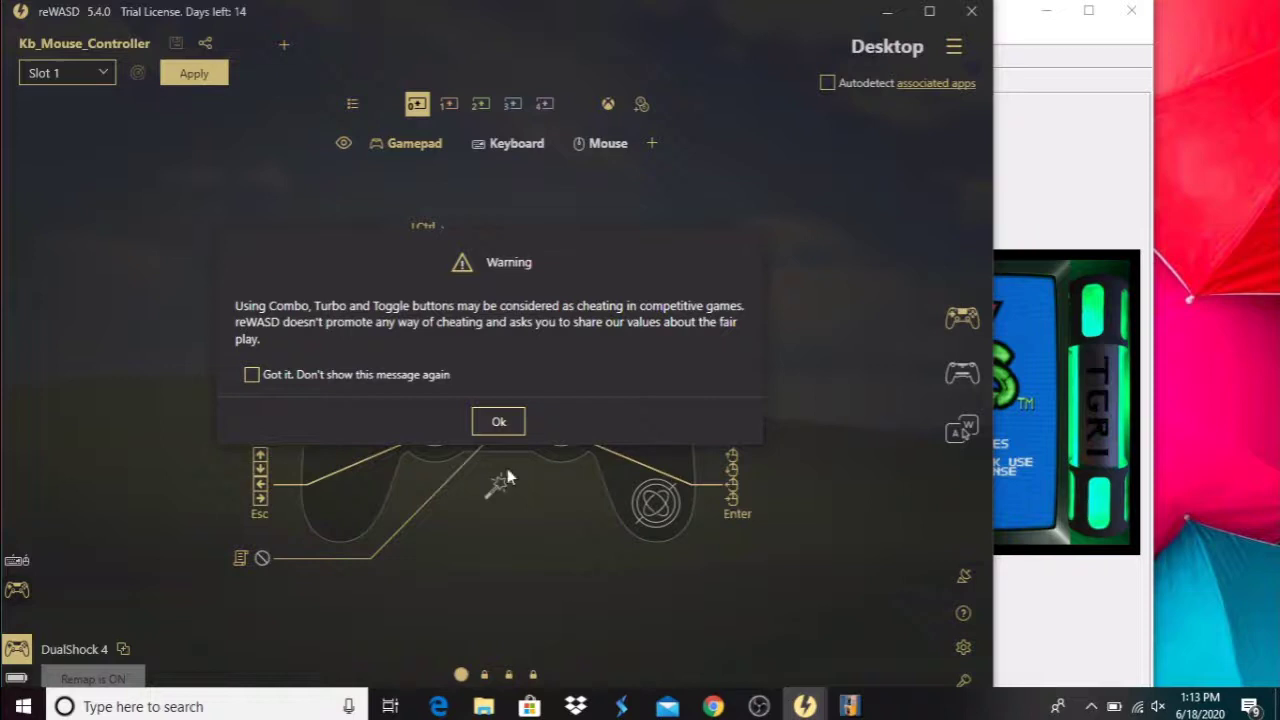
pyautogui.click(497, 422)
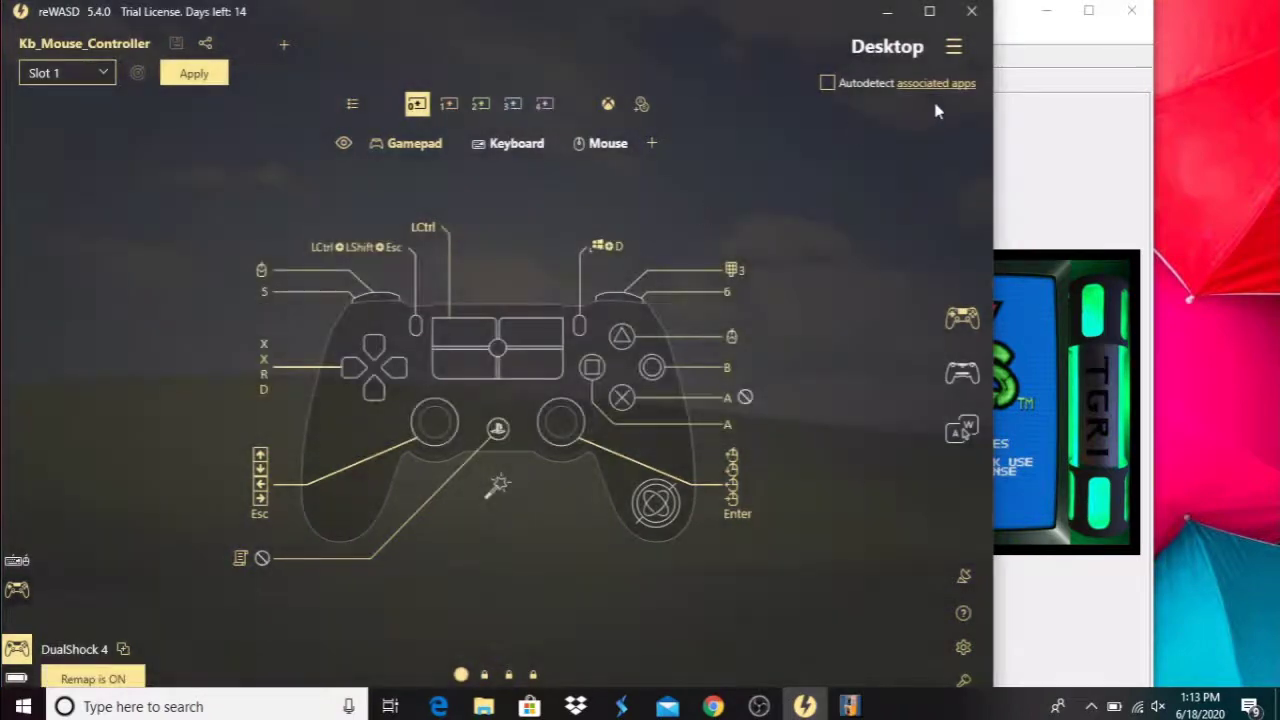